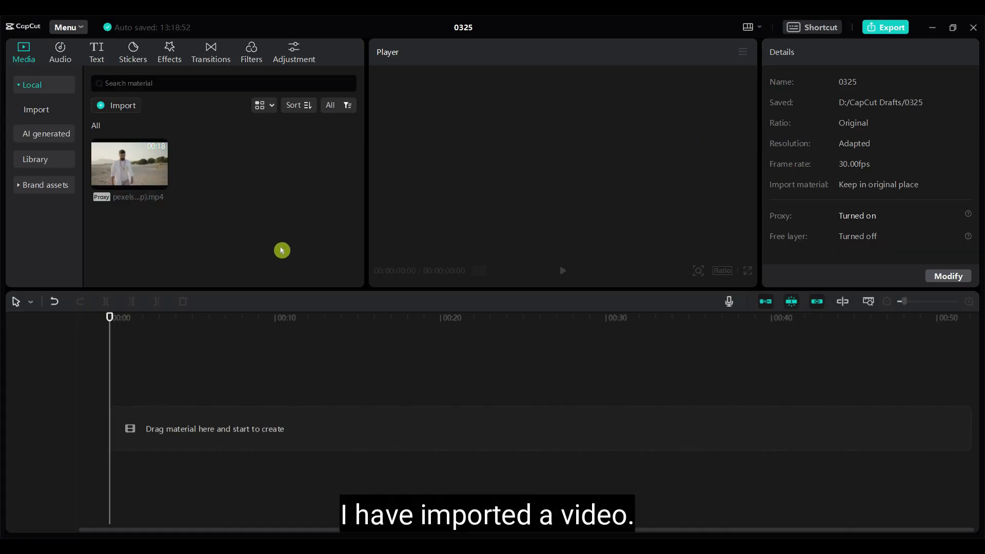
Preview the imported beach video, place it at the start of the main track, and select the clip.
left_click(144, 165)
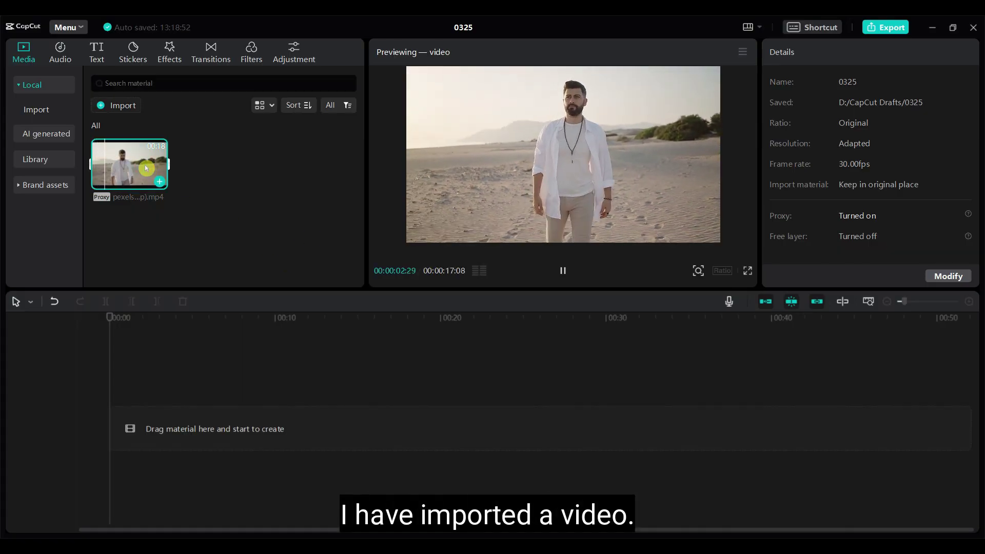
left_click_drag(140, 164, 125, 431)
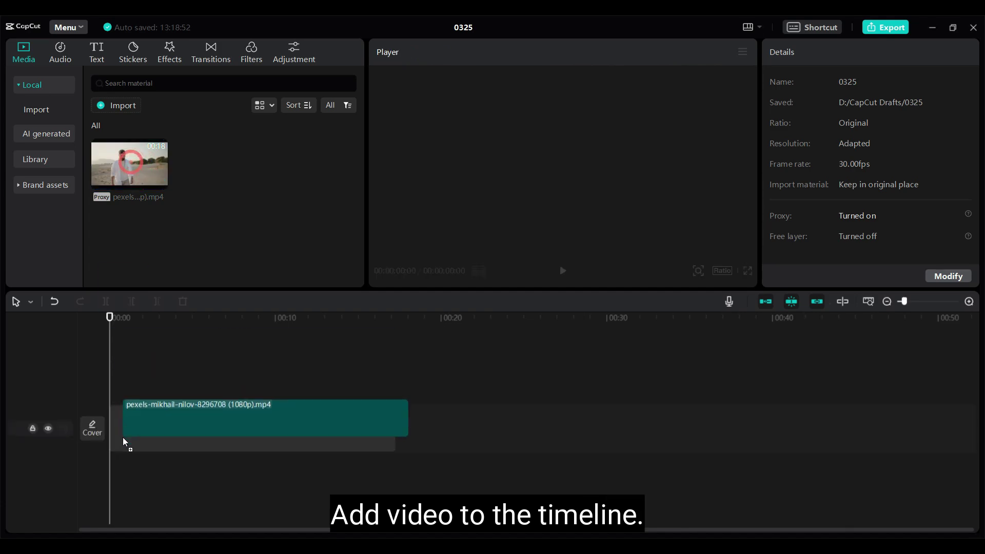
left_click(251, 418)
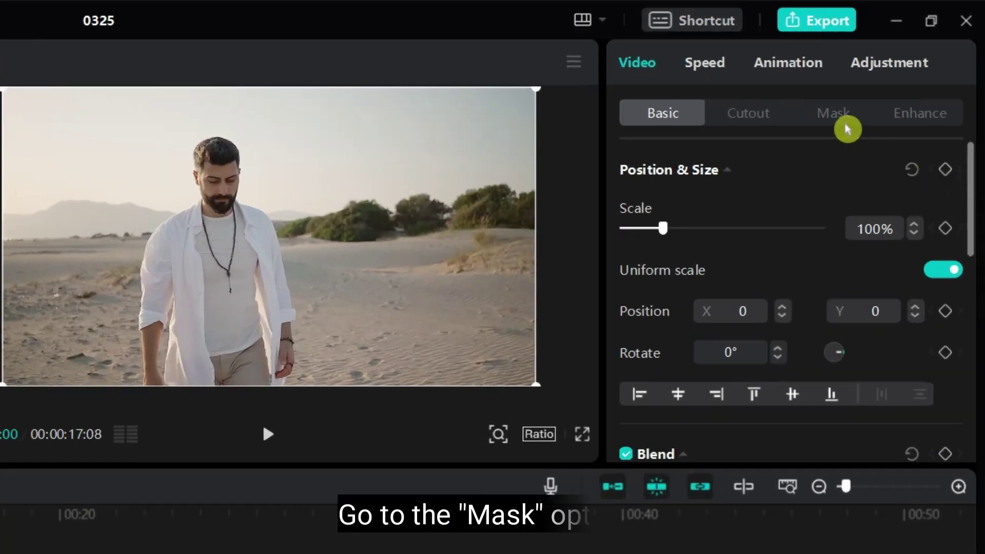
Apply a Horizontal mask to the clip and rotate it 90° so only the right half of the frame shows.
left_click(845, 123)
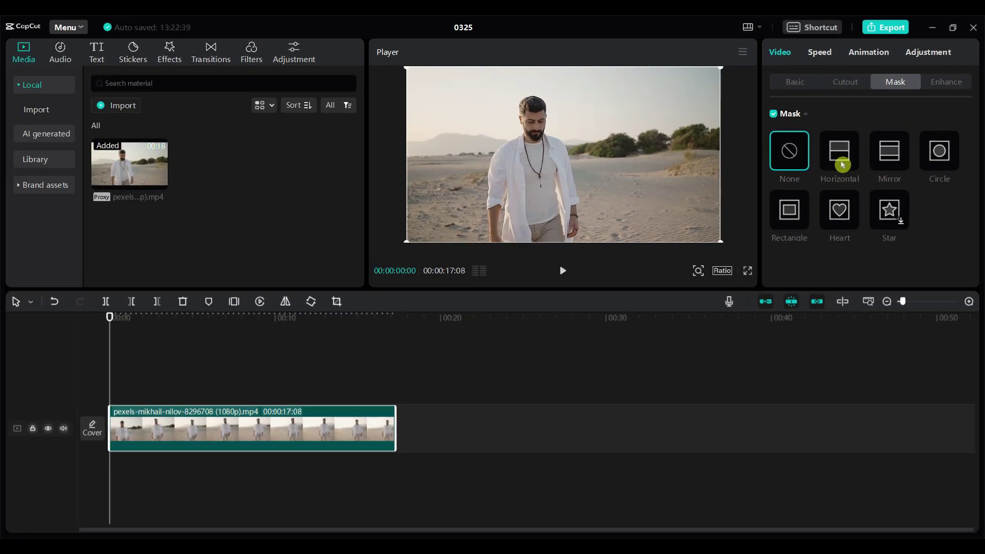
left_click(842, 165)
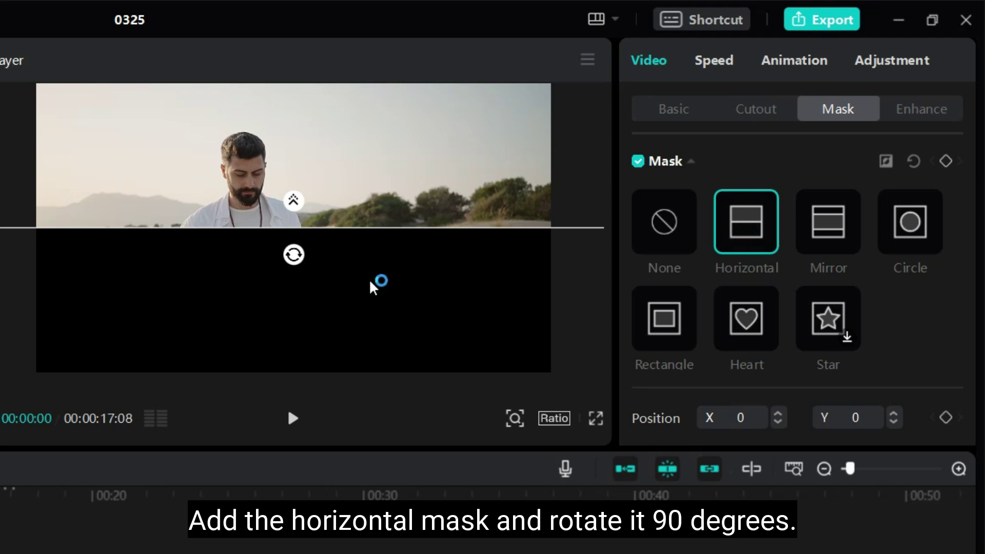
left_click_drag(293, 254, 226, 235)
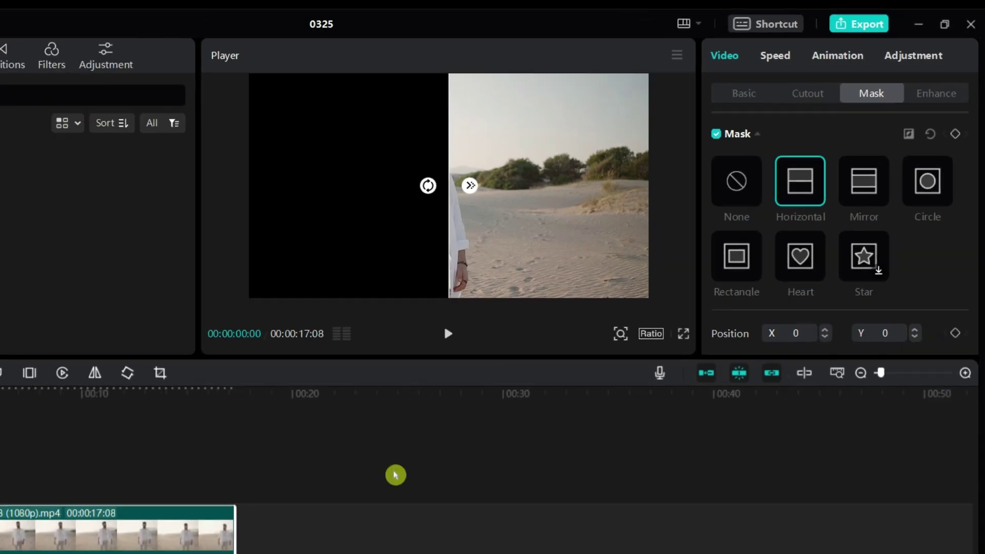
left_click(395, 475)
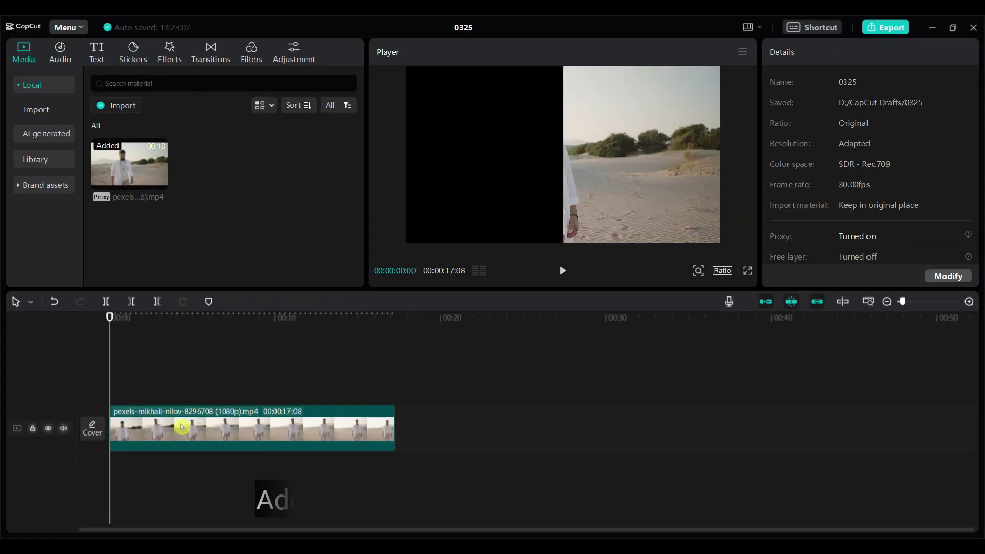
Stack a second copy of the same video on a track above and give it a Horizontal mask rotated -90°.
left_click(182, 426)
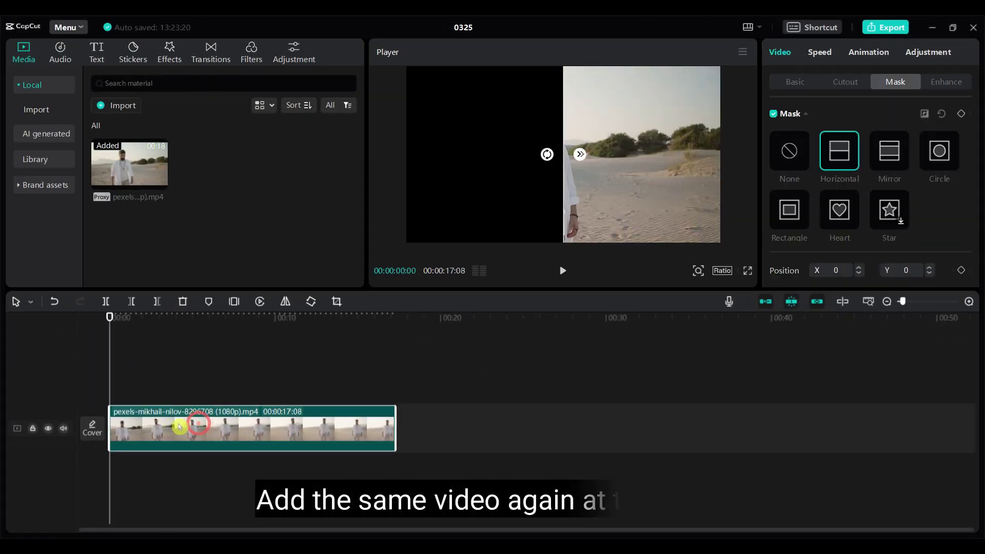
left_click_drag(121, 186, 110, 385)
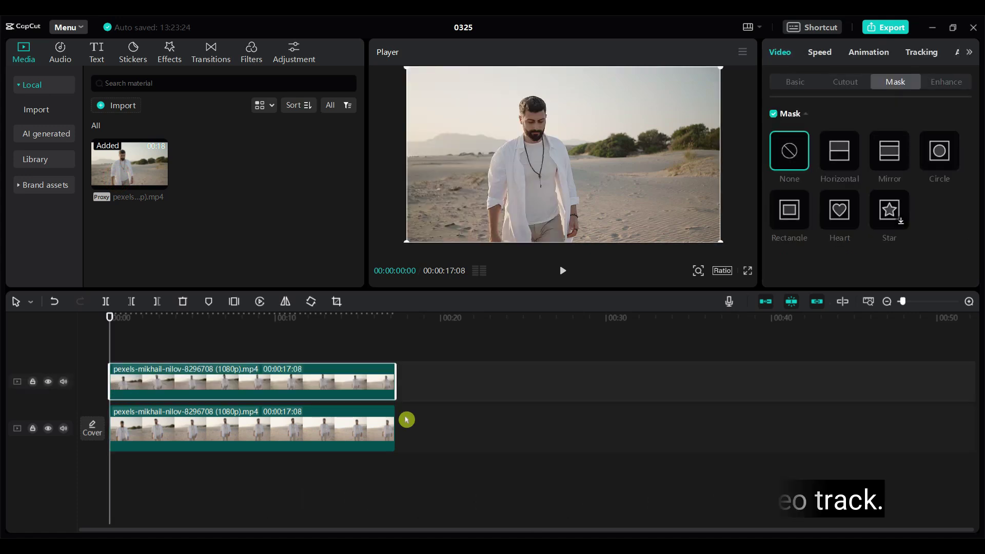
left_click(170, 387)
left_click(839, 151)
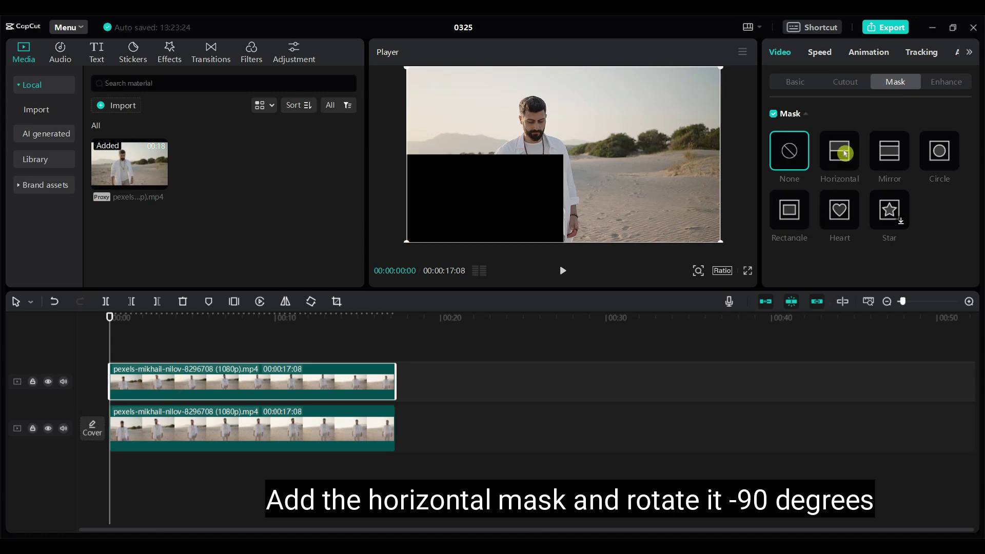
left_click_drag(563, 173, 578, 154)
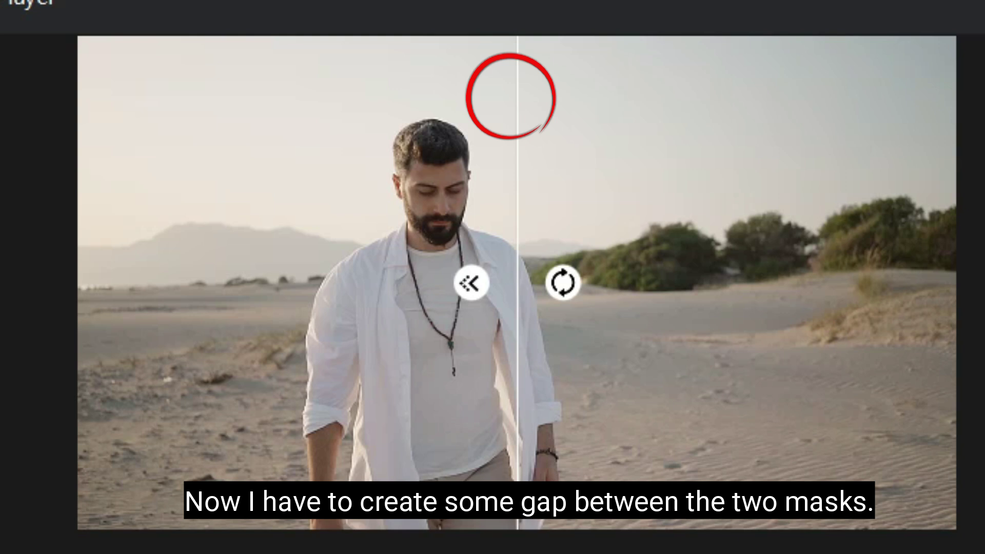
Set the upper clip's mask X position to -8 to open a gap between the two halves.
left_click(249, 388)
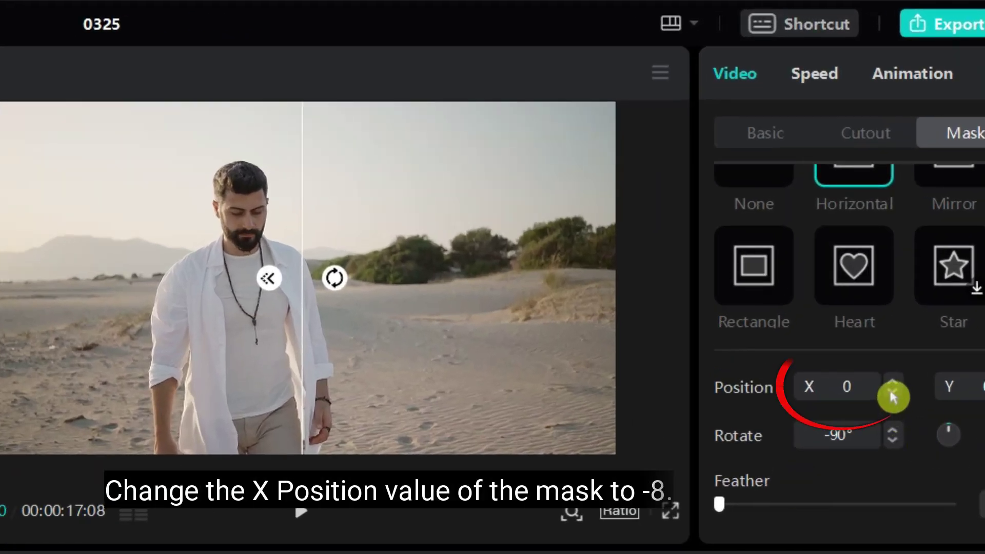
left_click(893, 395)
left_click(893, 395)
left_click(892, 395)
left_click(892, 395)
left_click(892, 395)
left_click(893, 395)
left_click(893, 395)
left_click(893, 395)
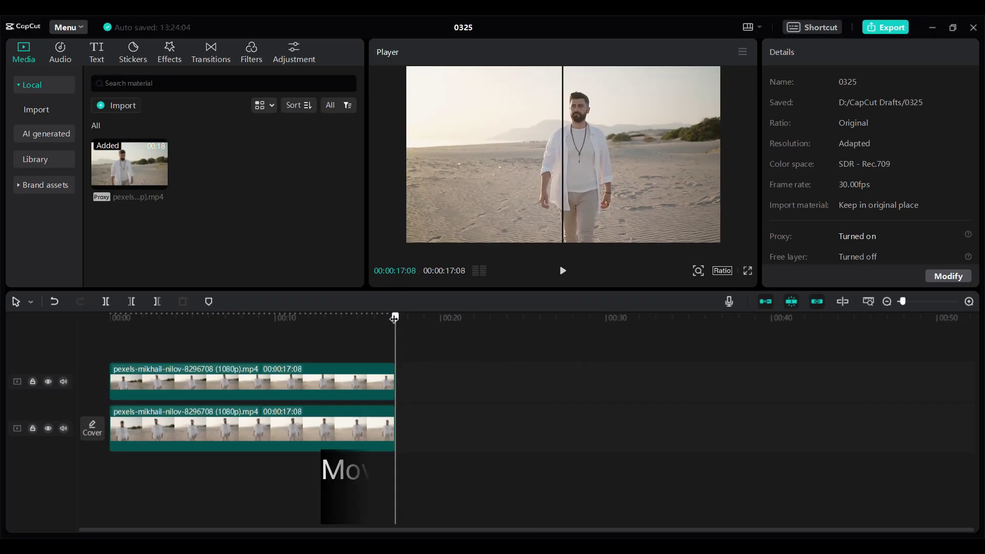
Add Position keyframes to the upper clip at its starting point and at 3 seconds.
left_click(156, 318)
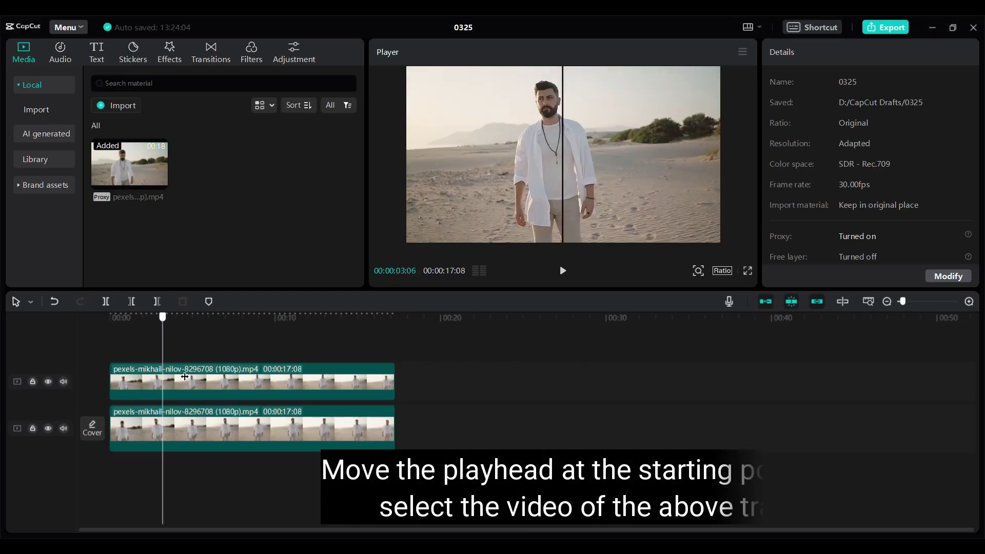
left_click(380, 382)
left_click(94, 321)
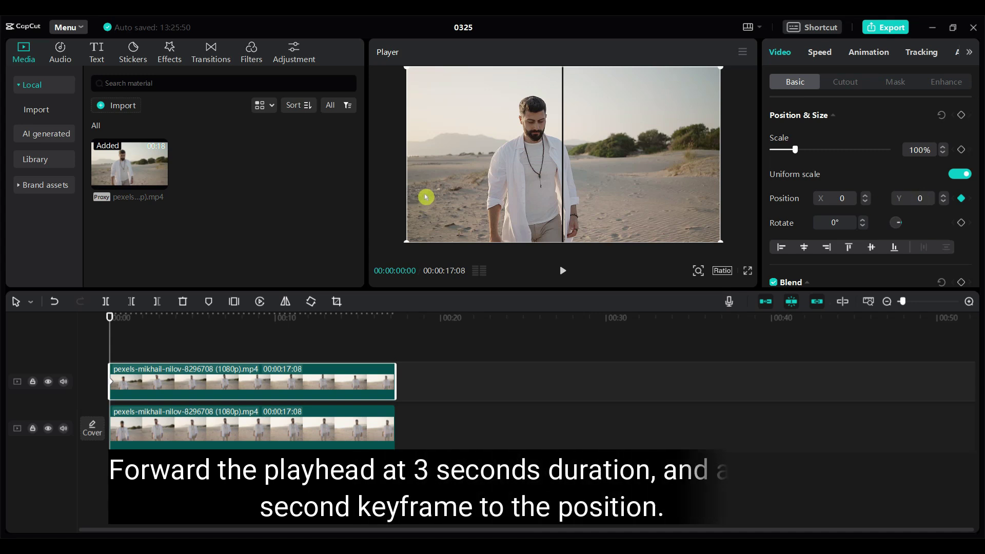
left_click_drag(110, 319, 160, 314)
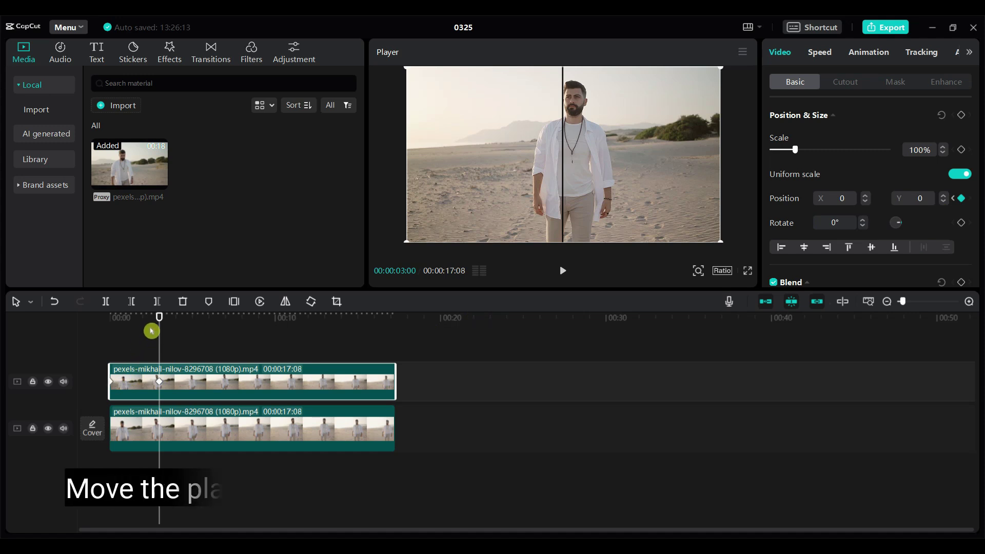
Set the upper clip's Y position to 2200 at its first keyframe and deselect the clip.
left_click_drag(159, 316, 107, 330)
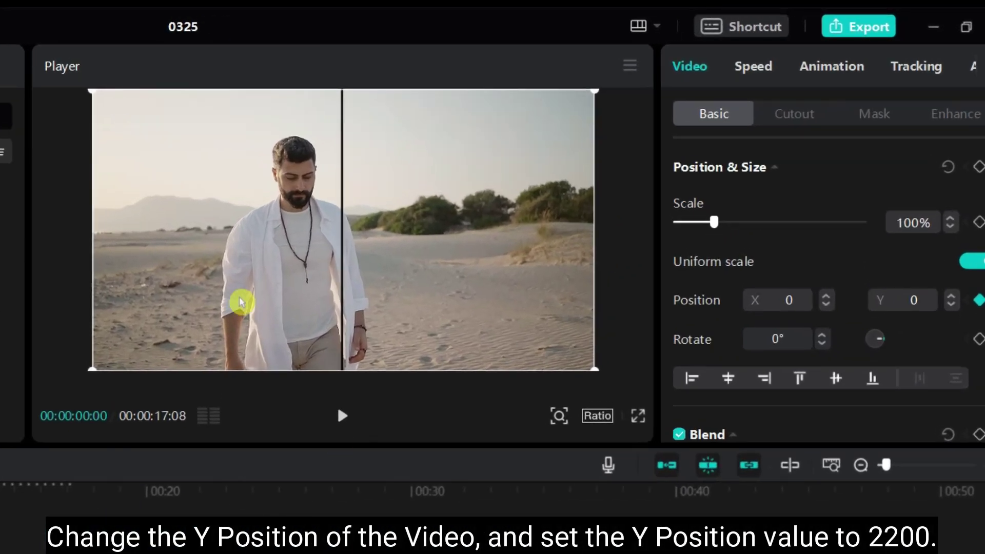
left_click_drag(241, 303, 242, 76)
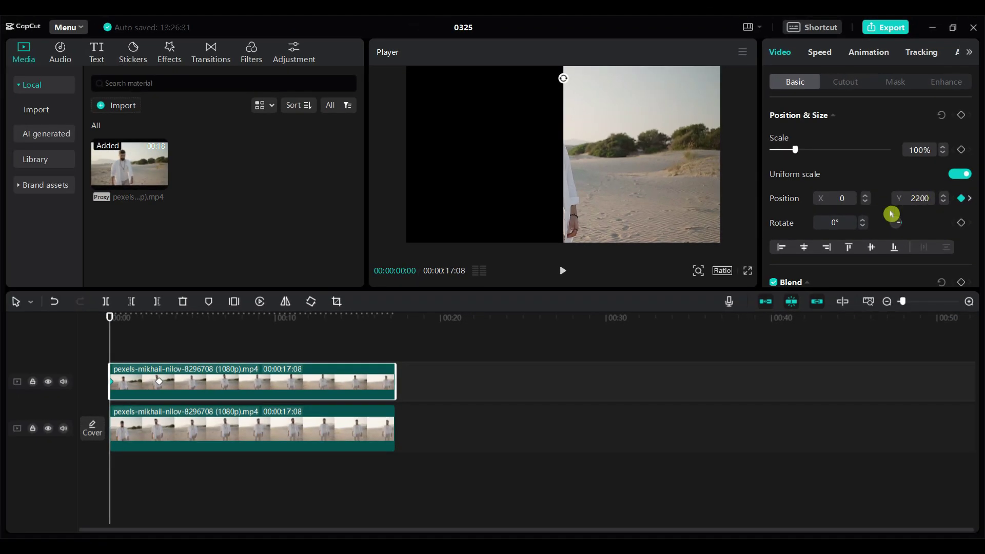
left_click(494, 413)
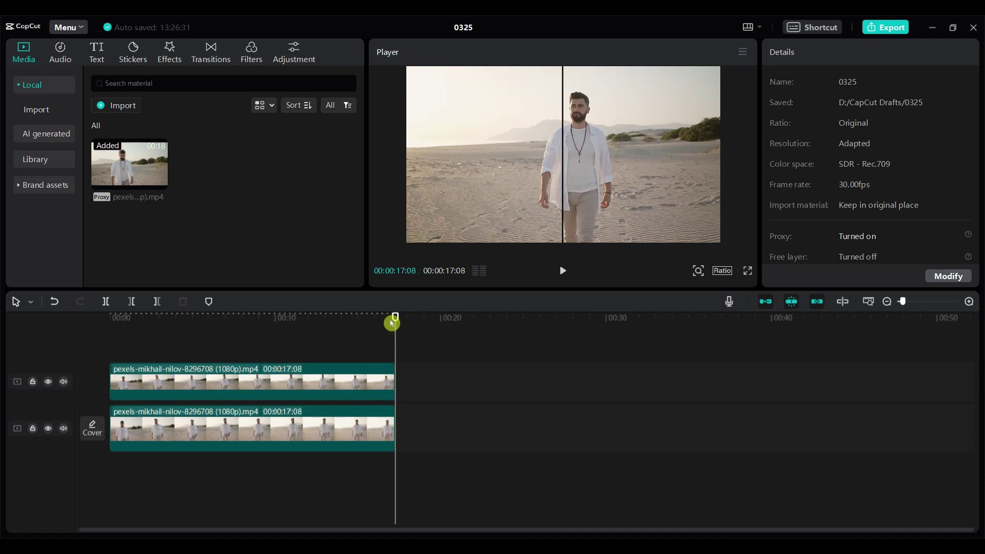
Add Position keyframes to the lower clip at its starting point and at 3 seconds.
key("Home")
left_click(129, 334)
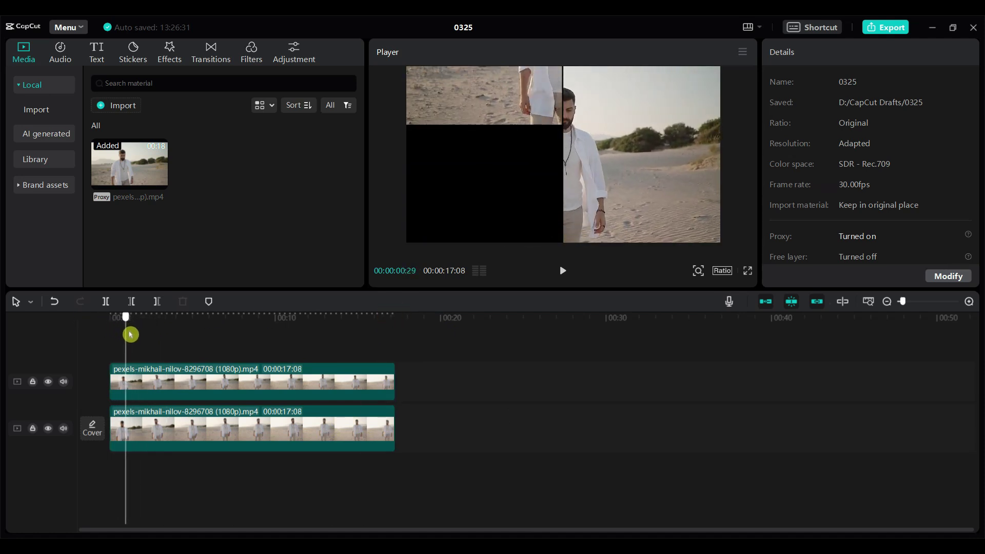
left_click(149, 431)
key("Home")
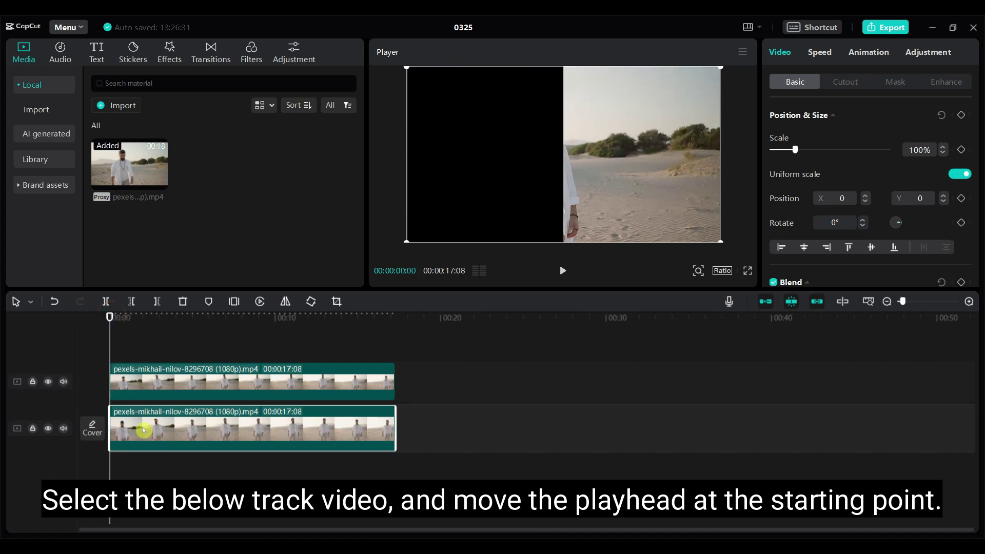
left_click(963, 202)
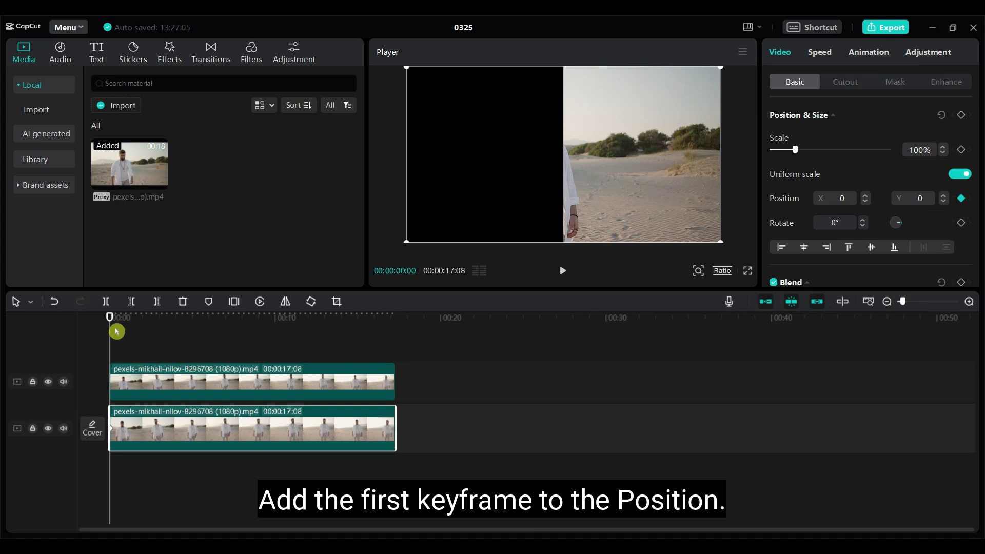
left_click_drag(107, 318, 159, 322)
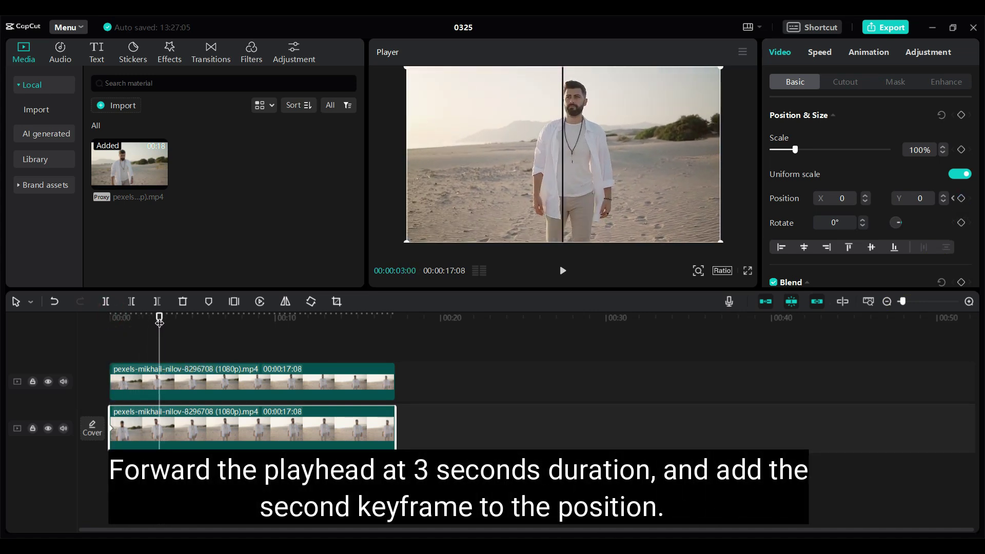
left_click(962, 200)
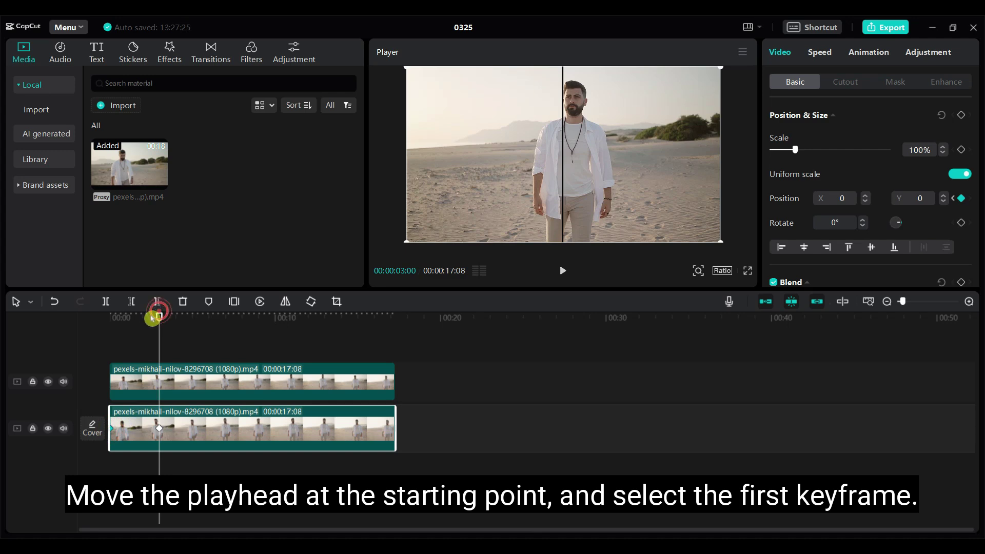
Set the lower clip's Y position to -2200 at its first keyframe.
left_click_drag(158, 322, 85, 322)
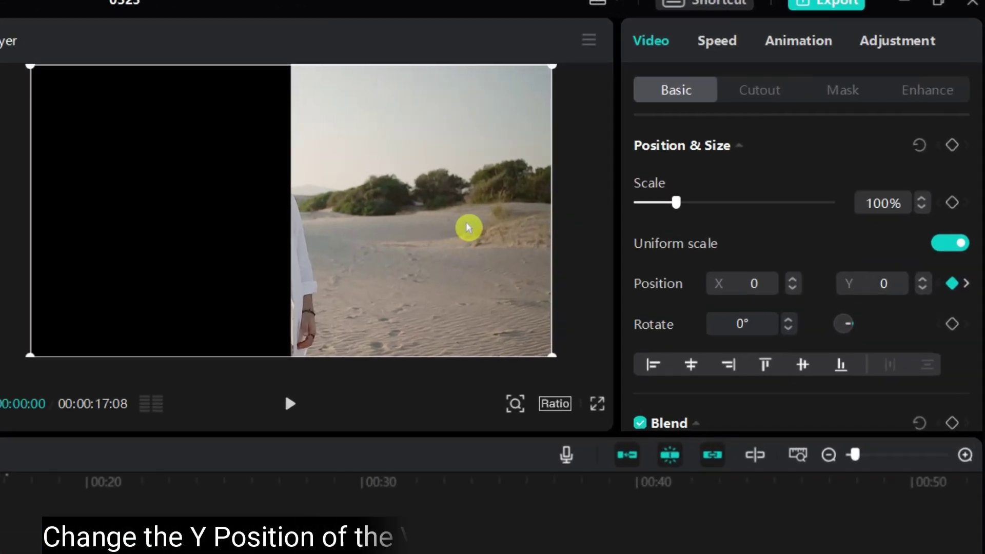
mouse_move(470, 226)
left_mouse_down()
mouse_move(471, 306)
mouse_move(460, 318)
mouse_move(455, 270)
mouse_move(468, 375)
mouse_move(453, 370)
left_mouse_up()
double_click(891, 289)
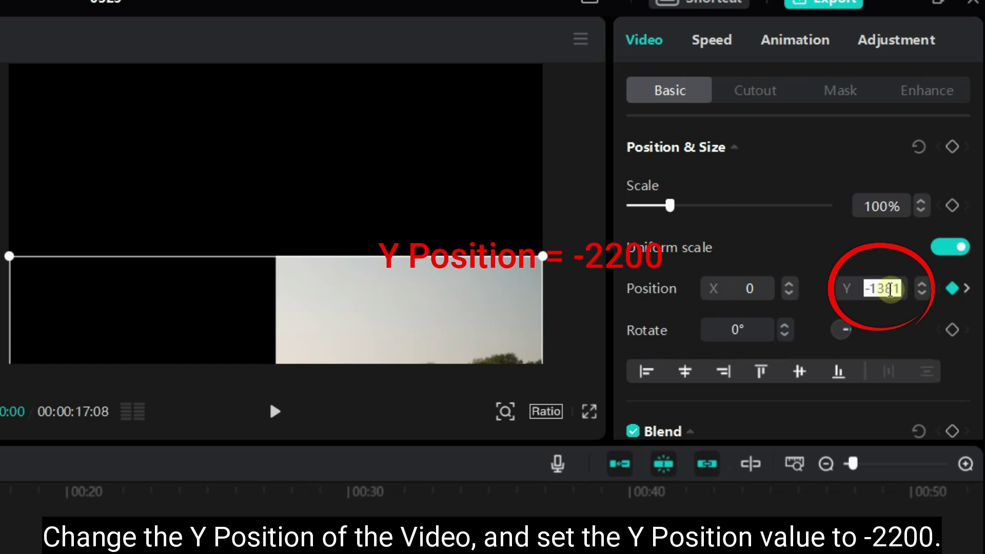
key("BackSpace")
type("2200")
key("Return")
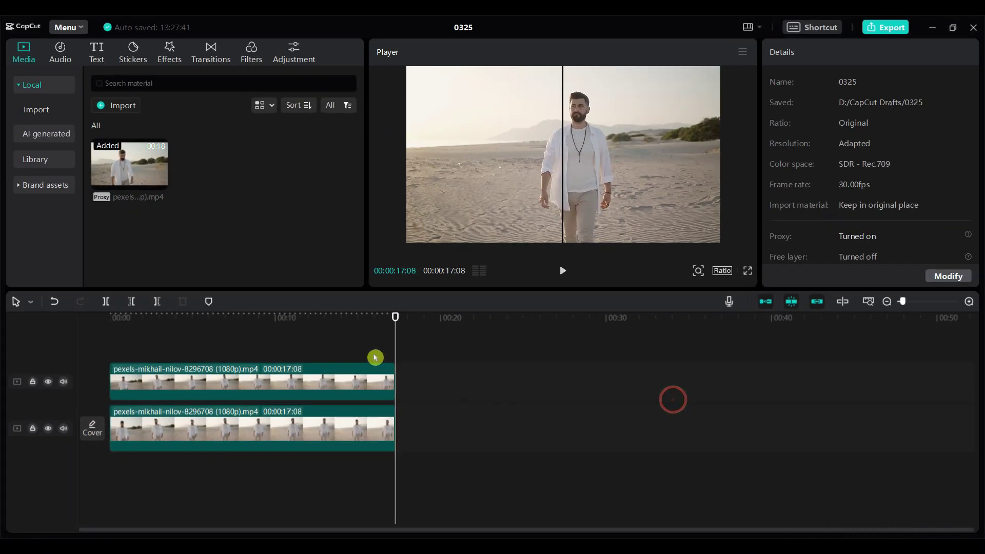
Play back the timeline to check how the two halves slide in from opposite directions.
left_click(486, 307)
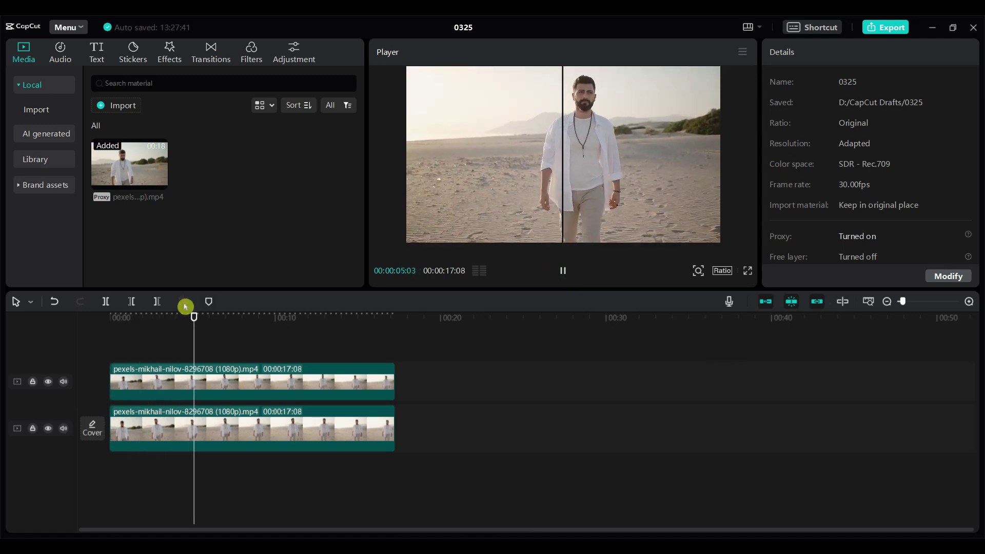
left_click(562, 270)
left_click_drag(213, 314, 159, 318)
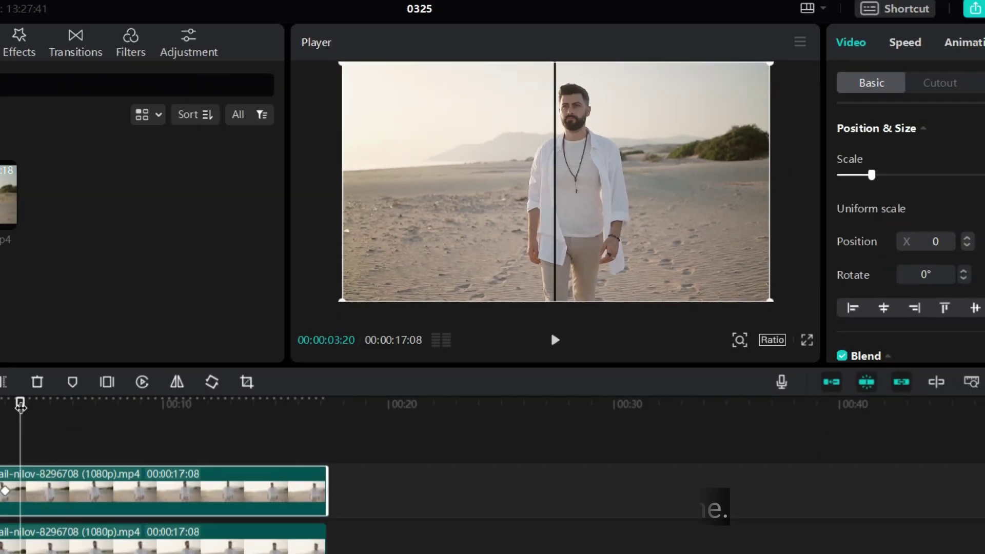
Add a mask Position keyframe to the upper clip at 2 seconds.
left_click_drag(169, 313, 124, 323)
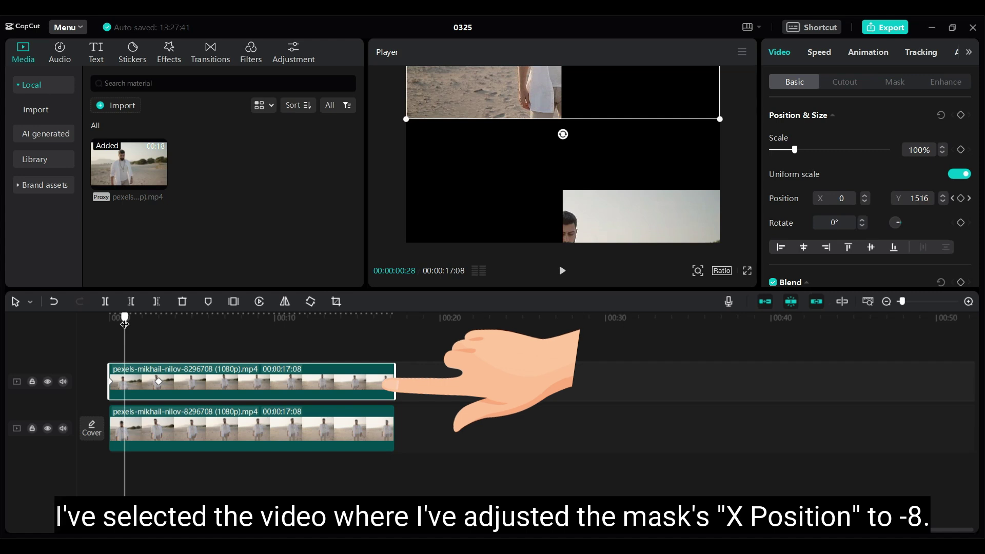
left_click_drag(124, 323, 143, 336)
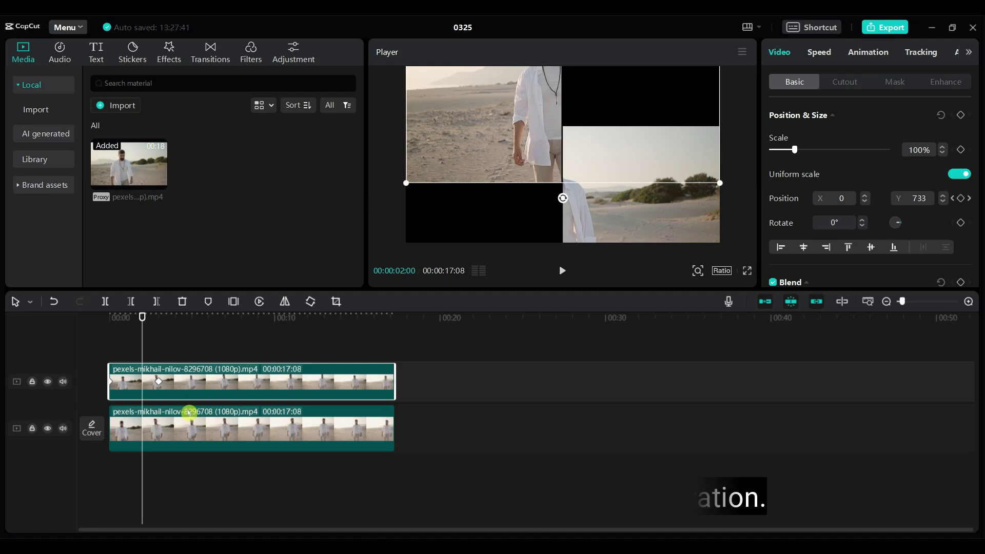
left_click(150, 391)
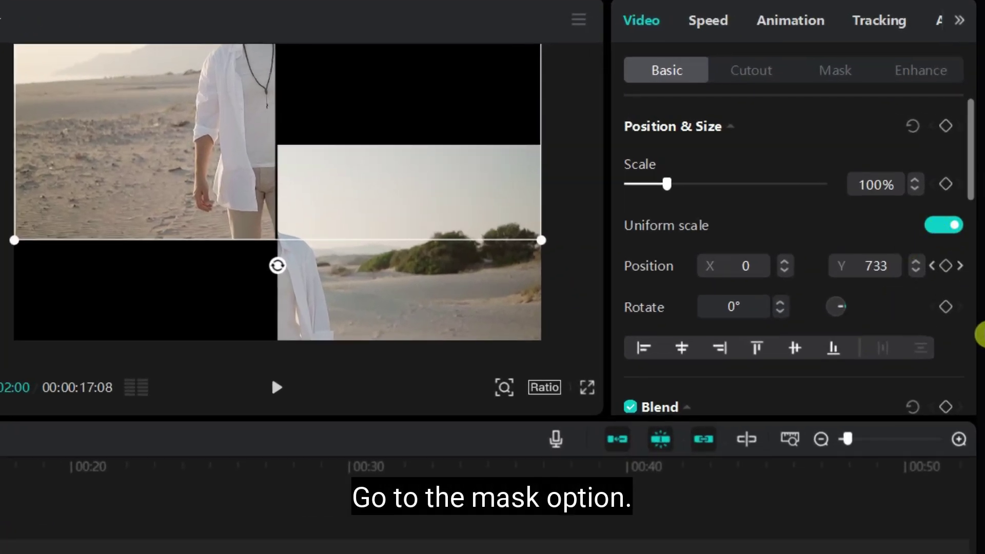
left_click(831, 70)
scroll(961, 321, "down", 3)
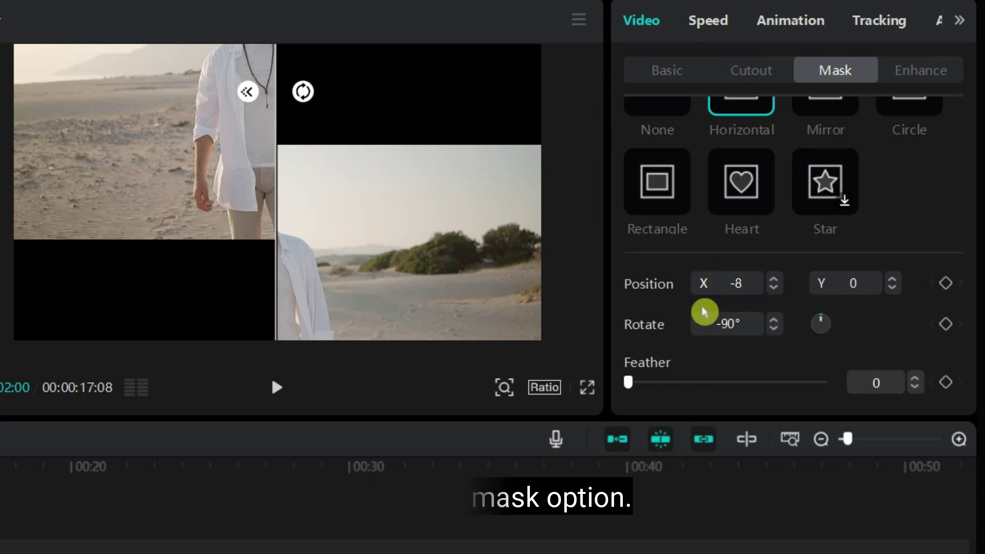
left_click(946, 291)
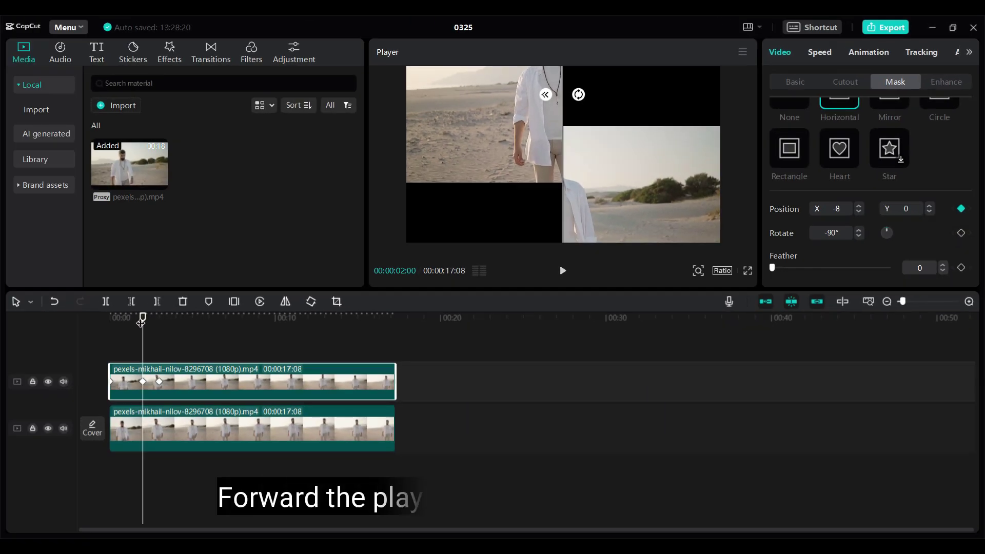
Add a mask Position keyframe to the upper clip at 3 seconds with its X position set to 0.
left_click_drag(142, 319, 161, 316)
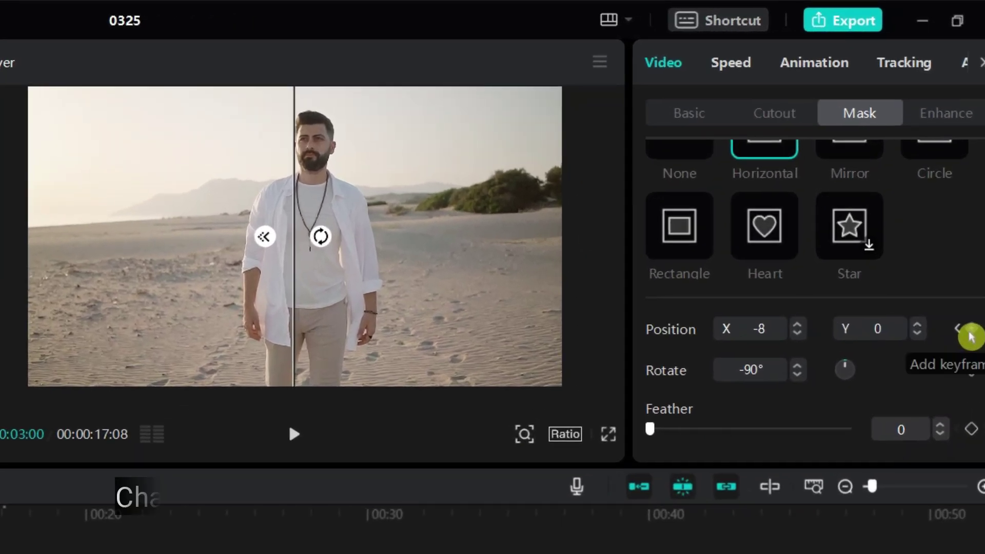
left_click(970, 334)
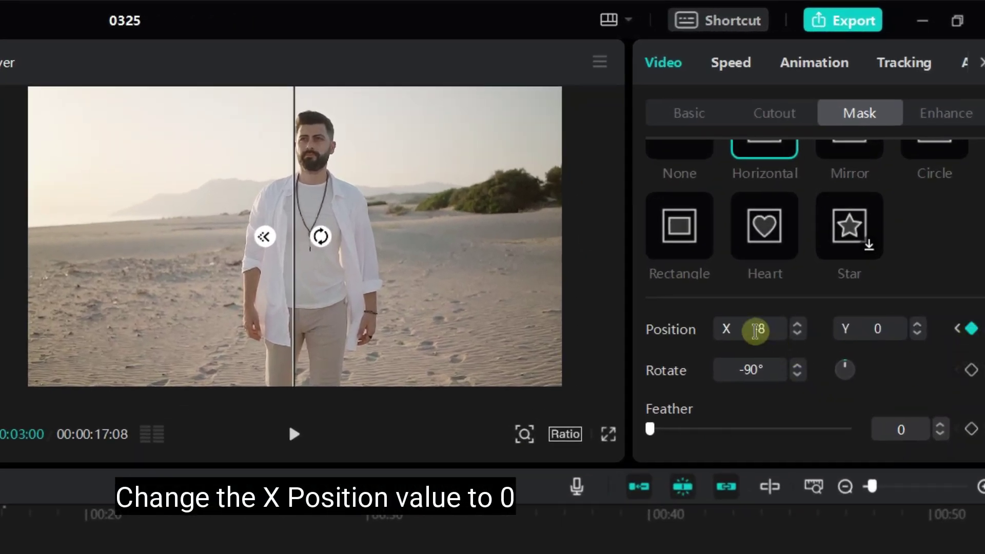
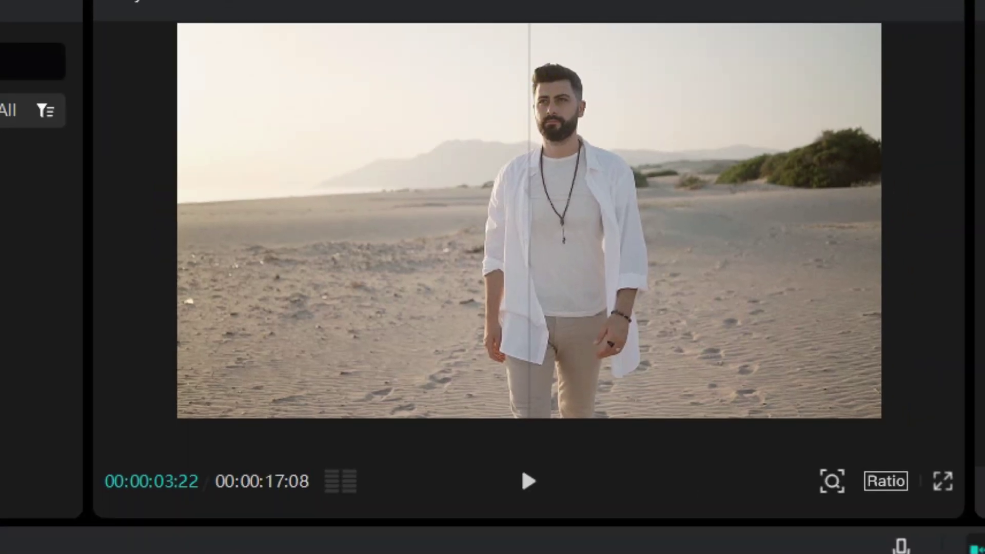
Trim the ends of both the upper and lower clips so each lasts 3 seconds.
left_click(226, 376)
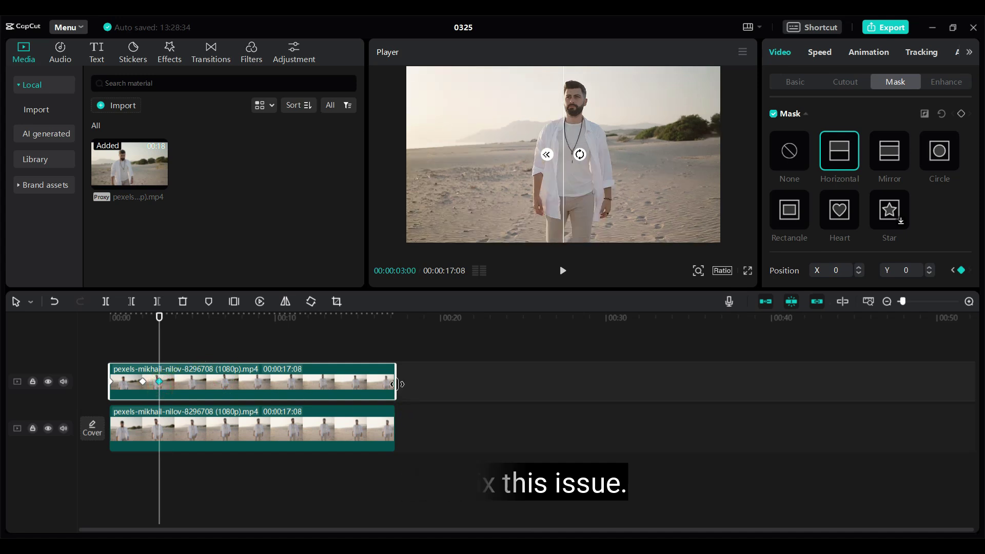
left_click_drag(159, 318, 161, 320)
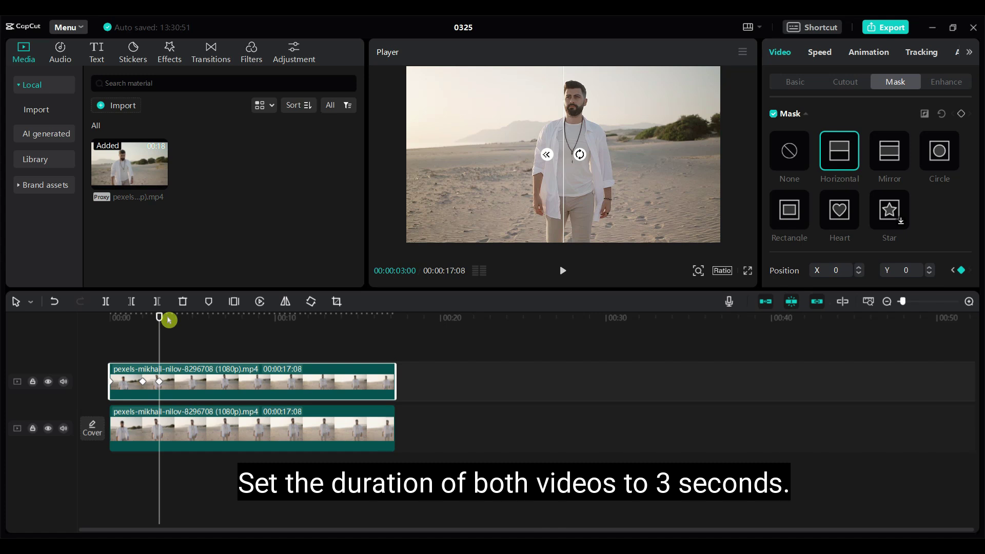
left_click_drag(395, 382, 159, 392)
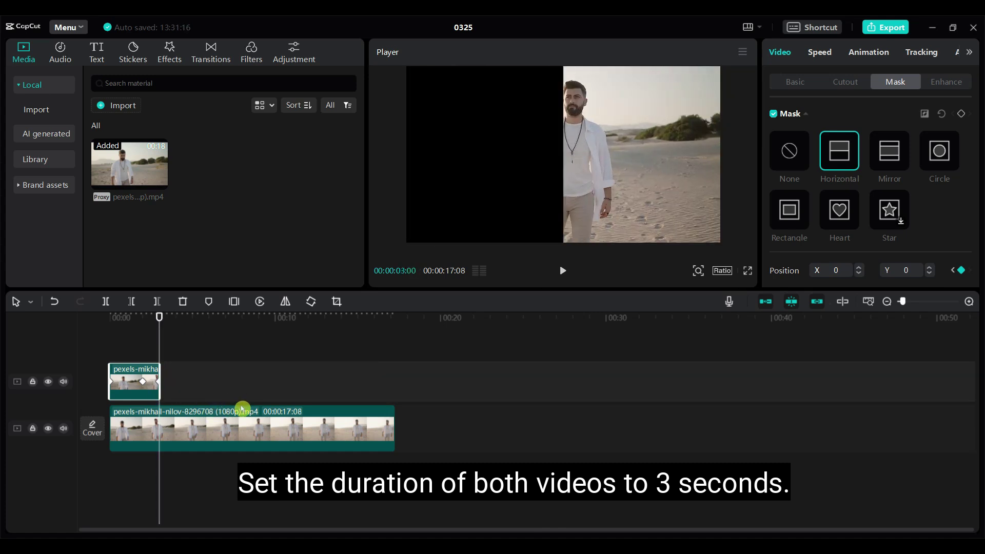
left_click(191, 424)
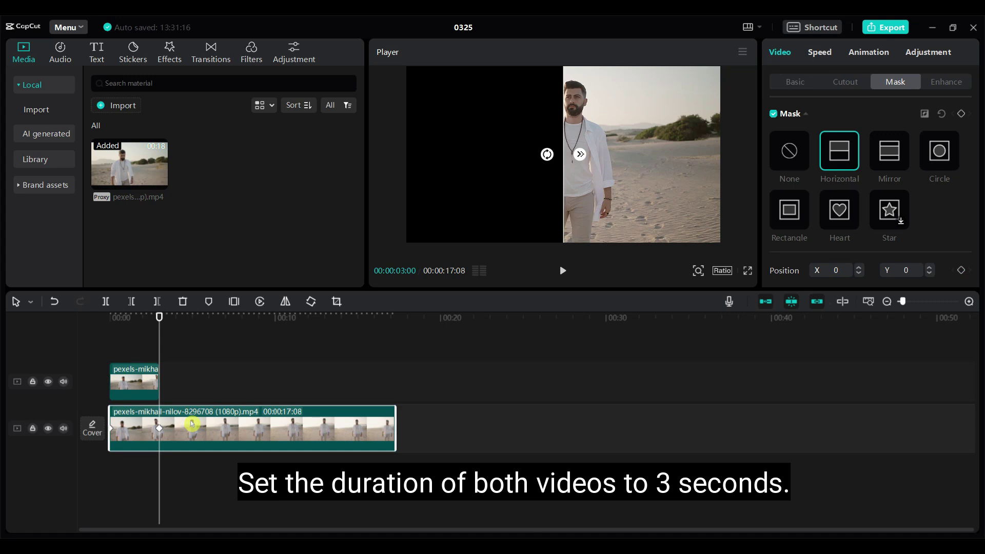
left_click_drag(393, 426, 160, 427)
left_click(202, 433)
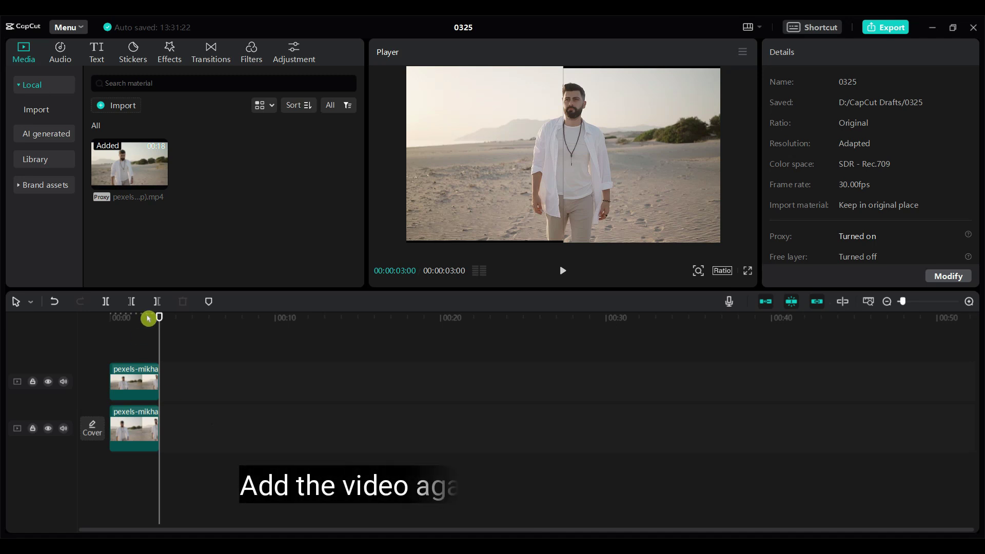
Move both trimmed clips up one track and add the source video again on the main track beneath them.
left_click_drag(231, 421, 130, 323)
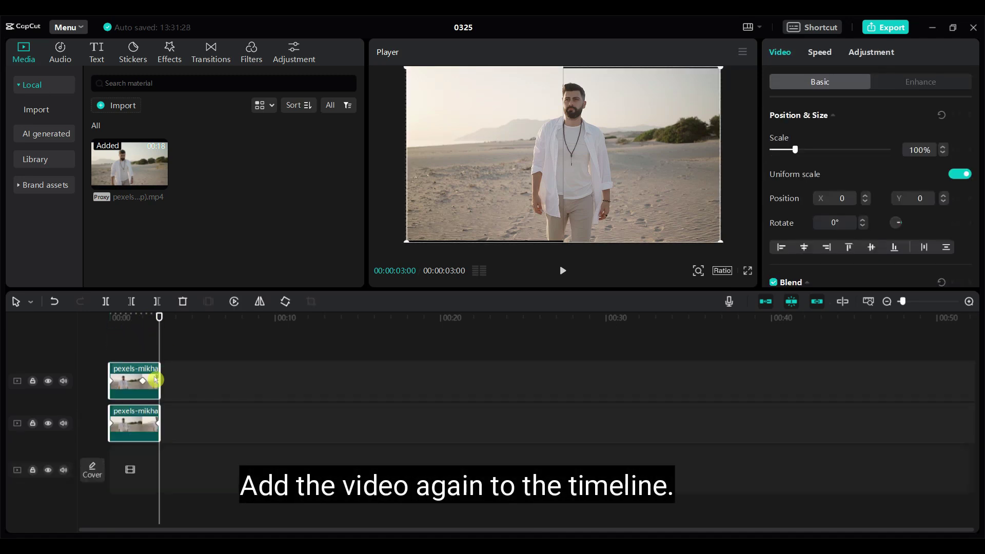
left_click(202, 420)
left_click_drag(122, 153, 116, 470)
left_click(275, 461)
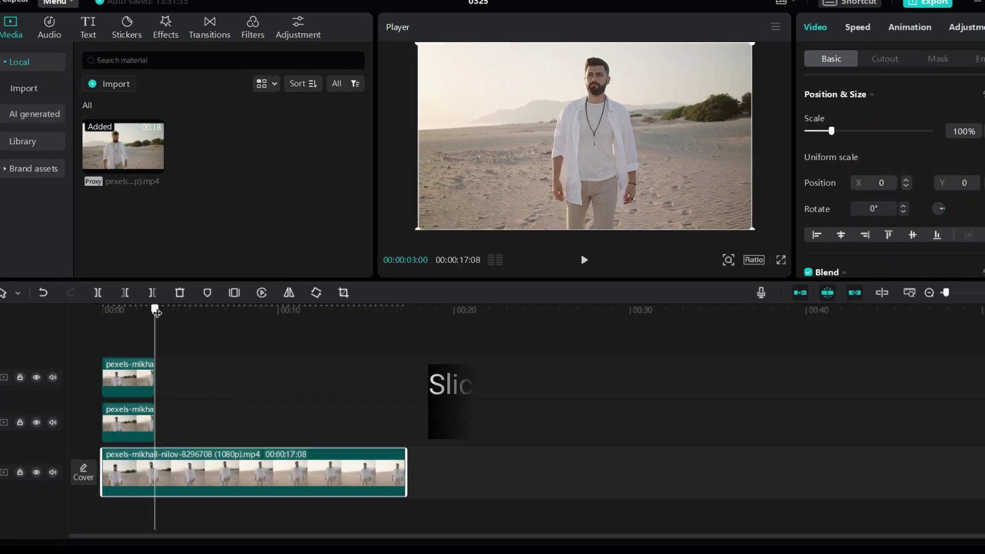
Split the newly added full-length clip at 3 seconds and delete its first part.
left_click_drag(159, 316, 288, 324)
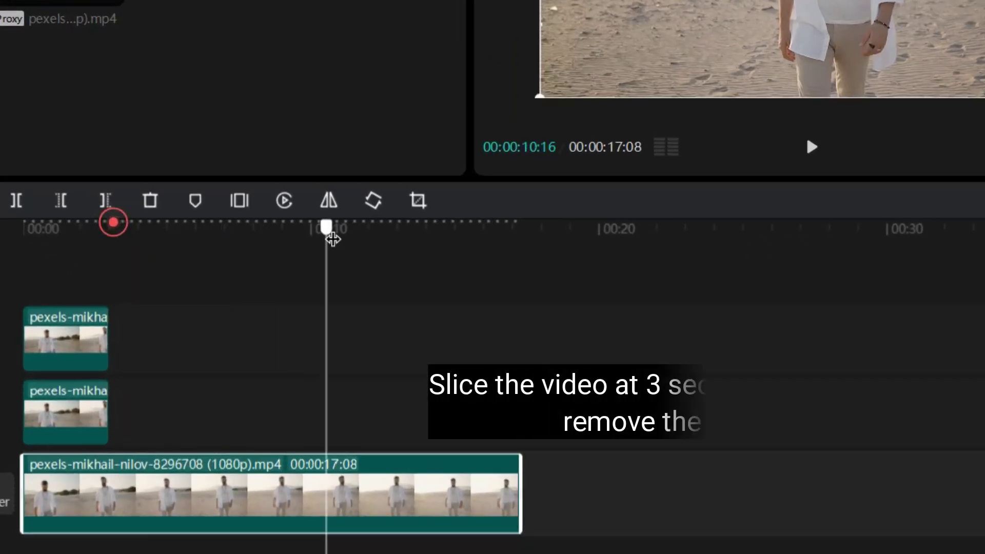
left_click_drag(332, 238, 113, 243)
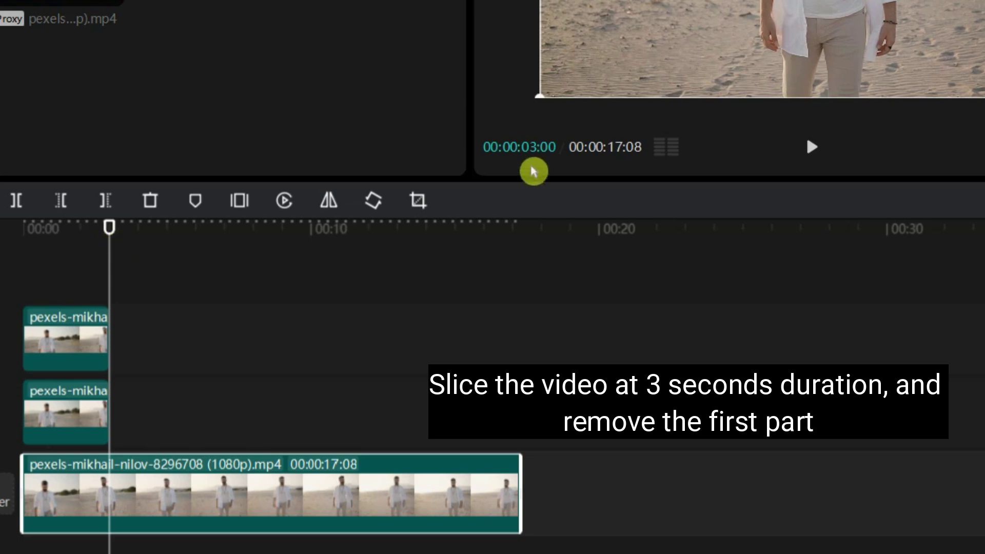
left_click(19, 201)
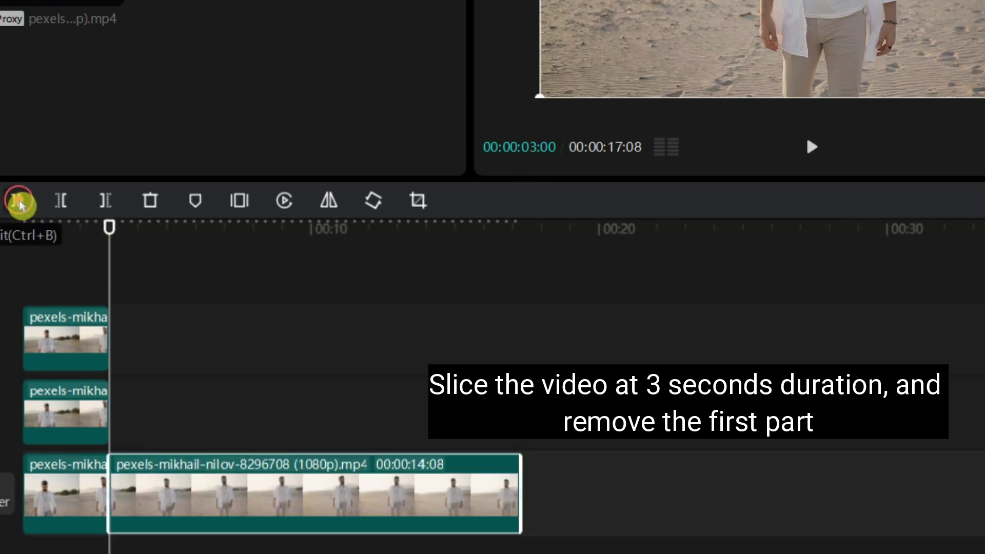
left_click(71, 496)
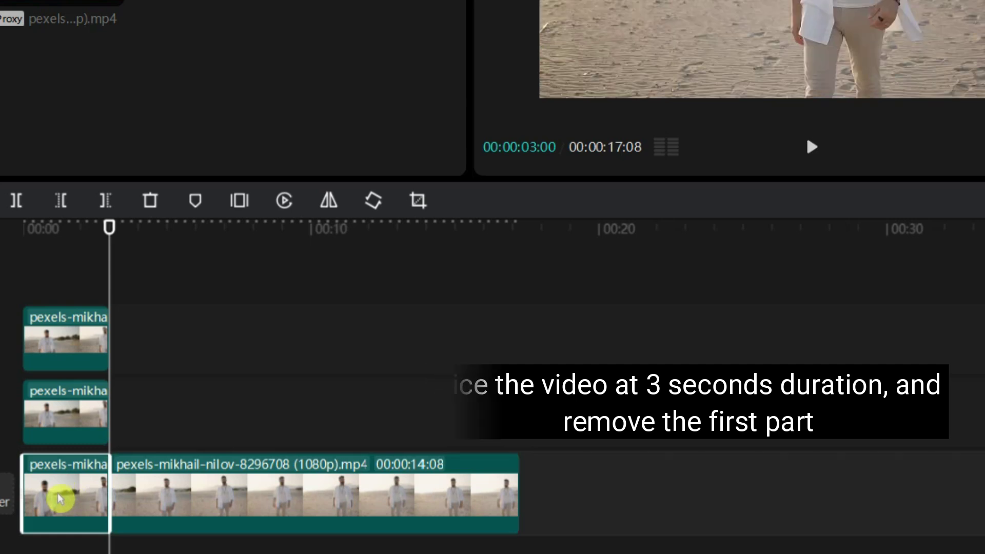
key("Delete")
Place the remaining long clip directly after the lower trimmed clip, starting at 3 seconds on the same track.
left_click_drag(157, 500, 367, 435)
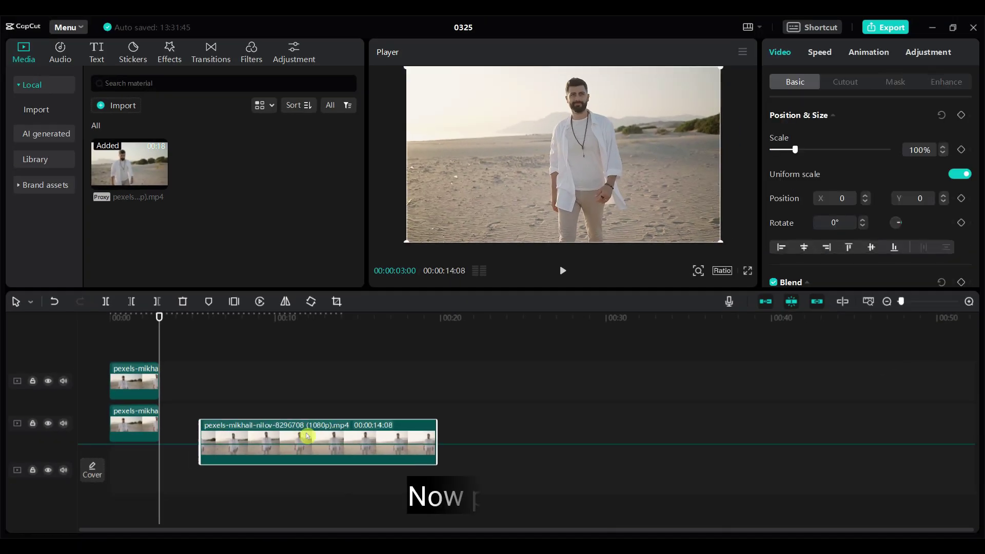
left_click_drag(306, 437, 235, 435)
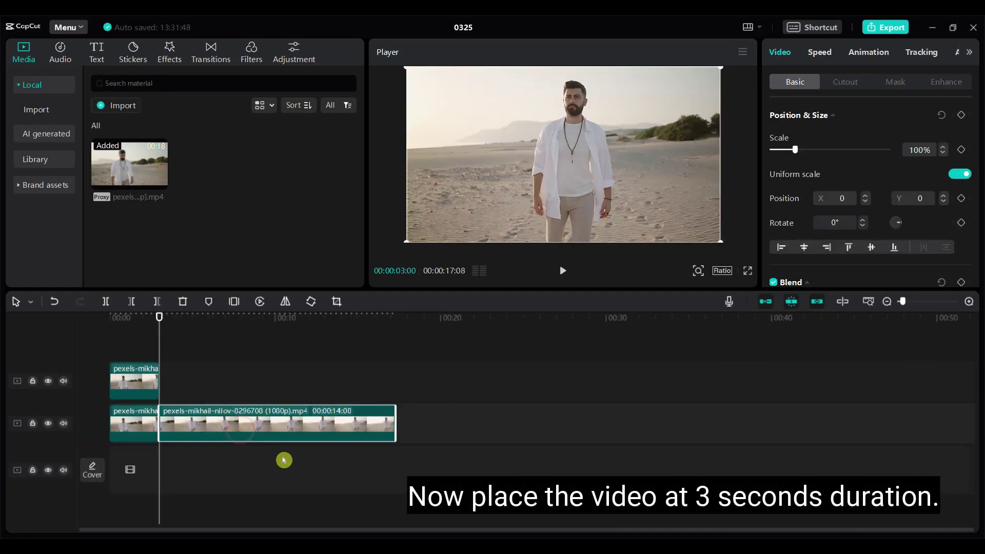
left_click(284, 460)
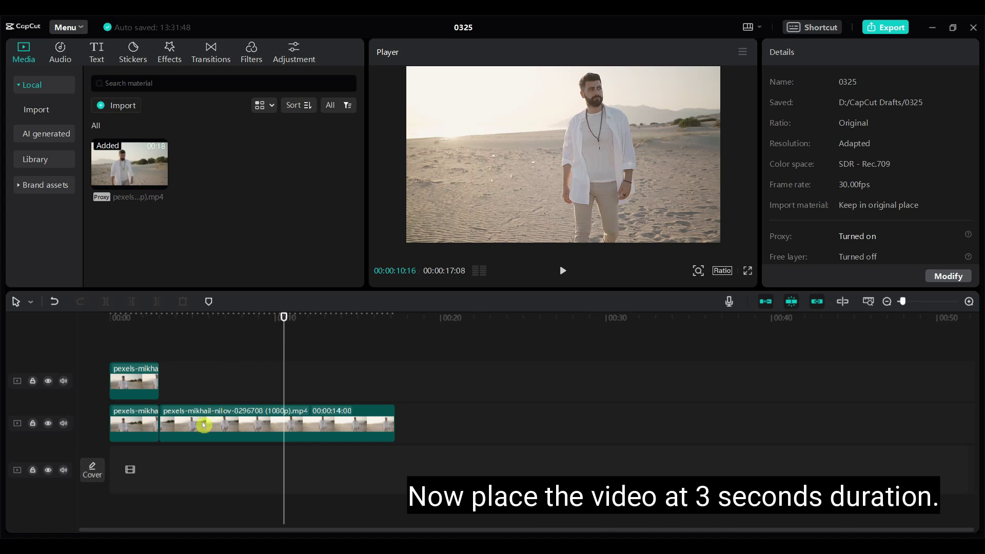
left_click_drag(204, 425, 217, 425)
key("ctrl+z")
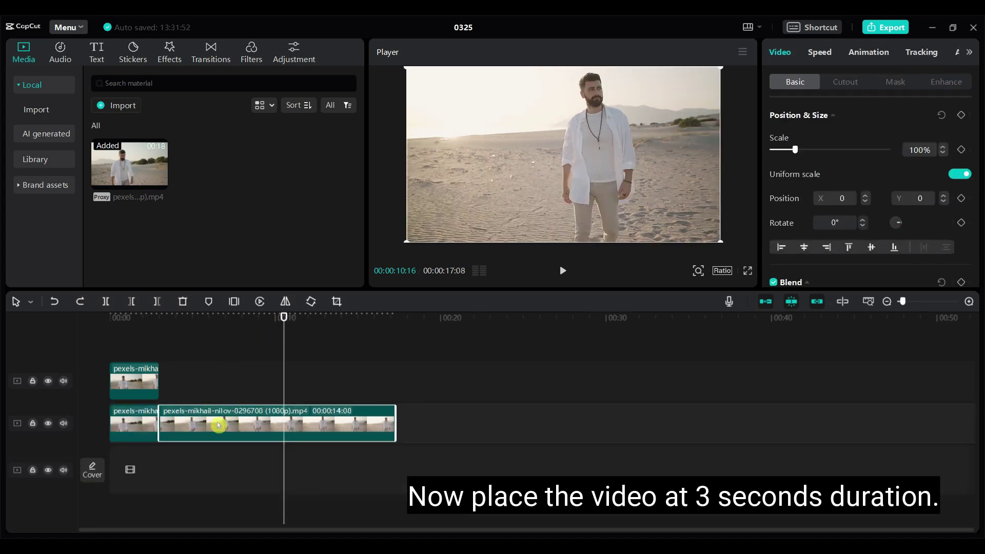
Play back the timeline from the start to check the transition into the full video.
left_click_drag(283, 316, 110, 317)
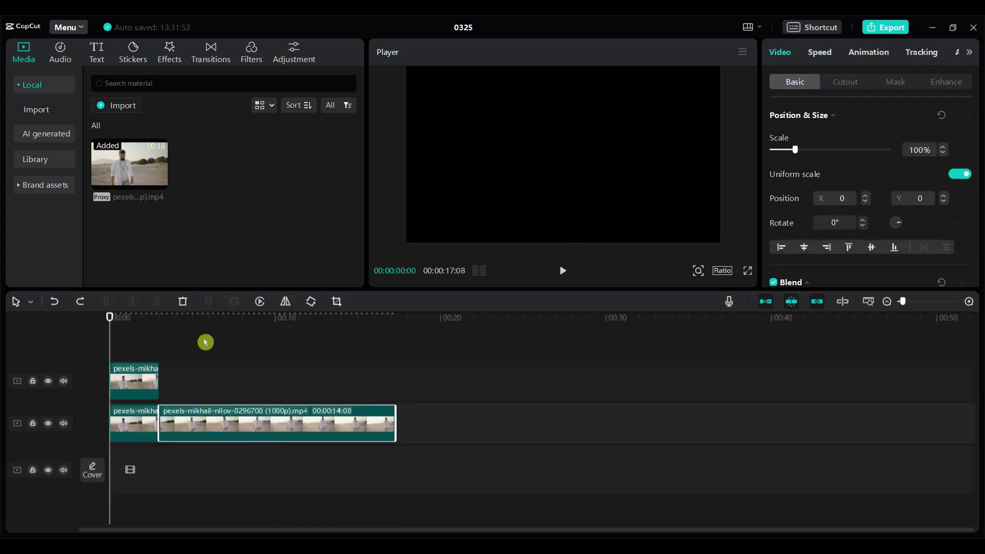
left_click(565, 274)
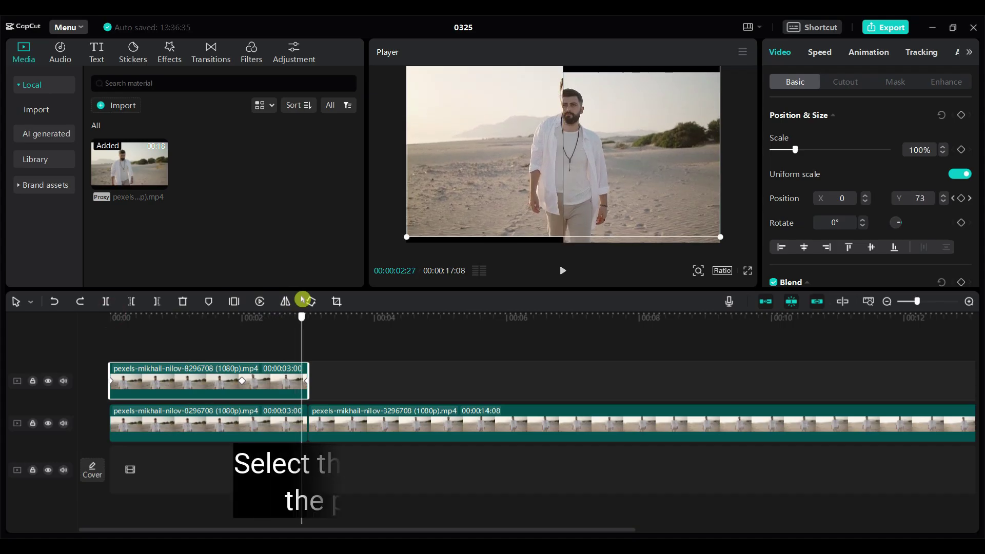
Set the upper clip's X position to -200 at its starting keyframe.
left_click_drag(301, 303, 195, 308)
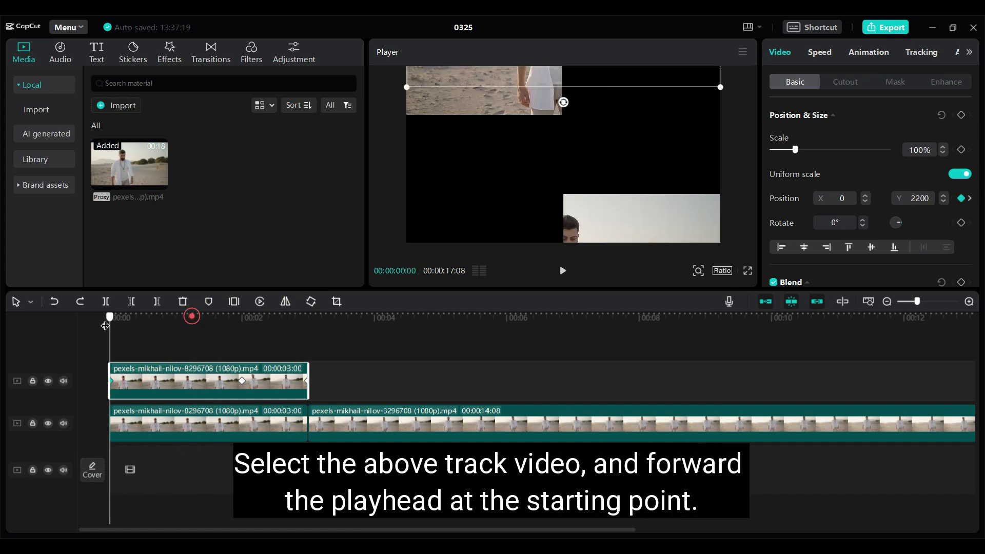
left_click_drag(191, 318, 109, 318)
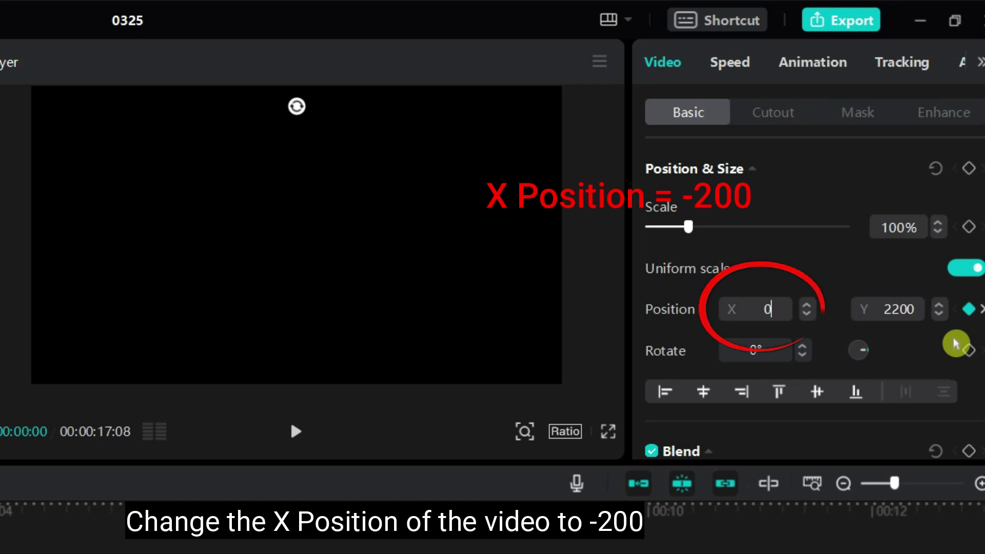
type("200")
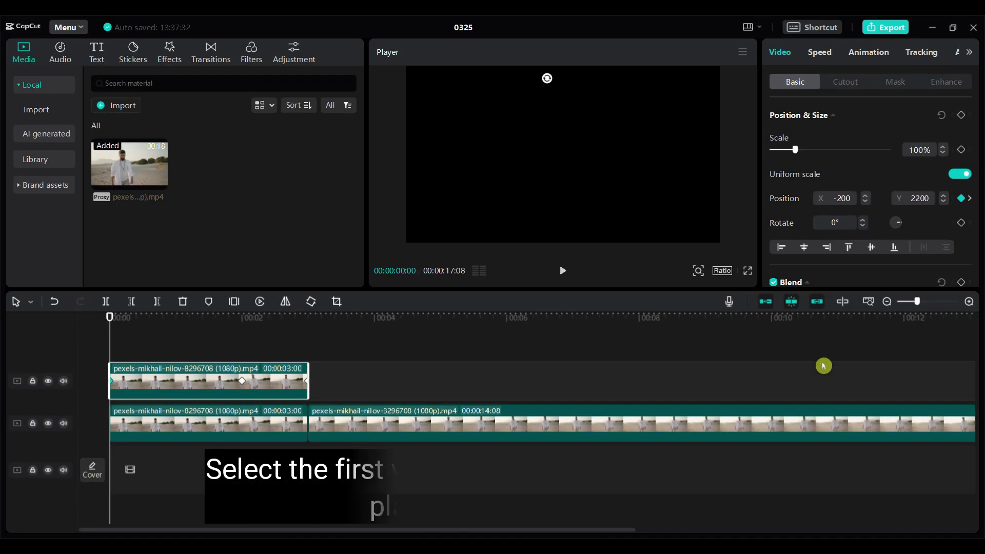
Set the X position of the first clip on the lower track to 200 at its starting keyframe.
left_click(133, 459)
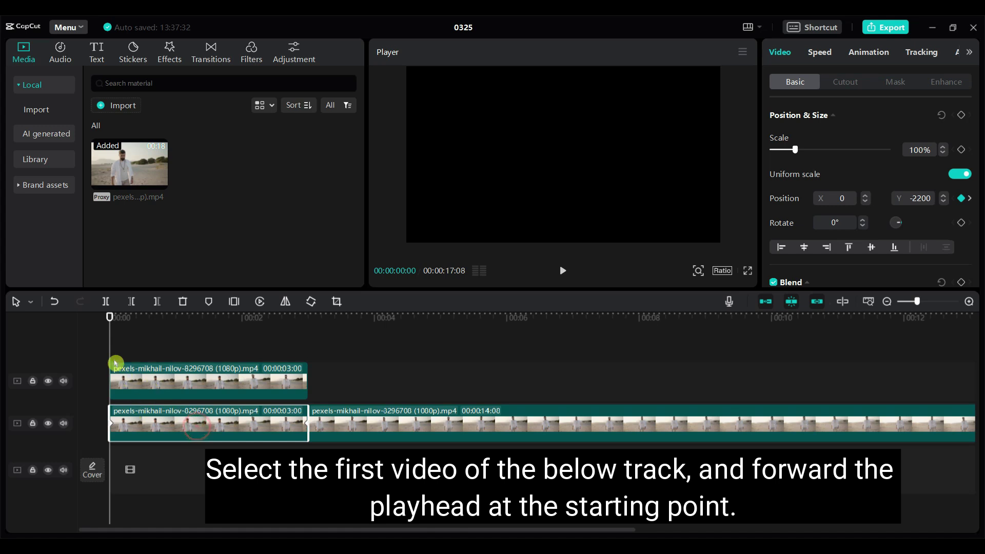
left_click(109, 319)
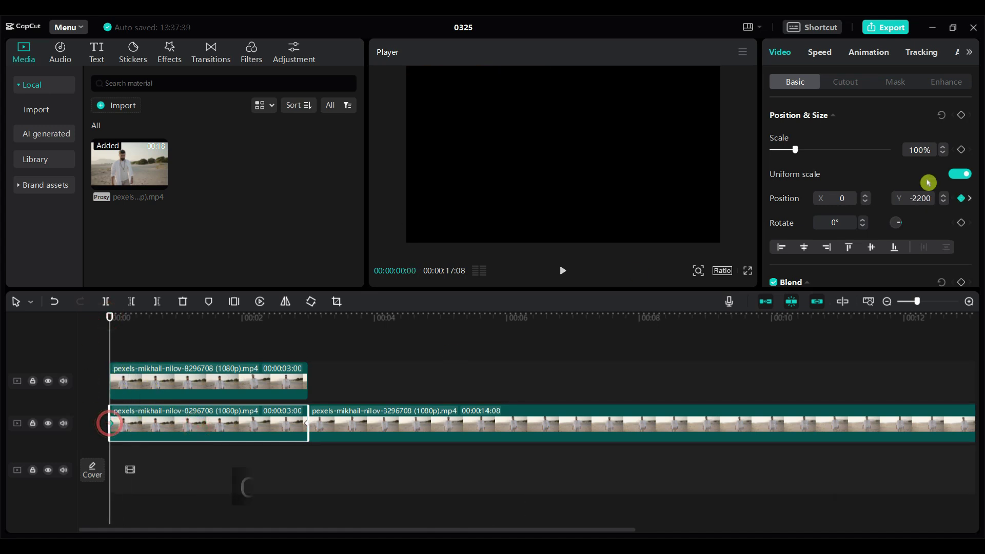
left_click(841, 198)
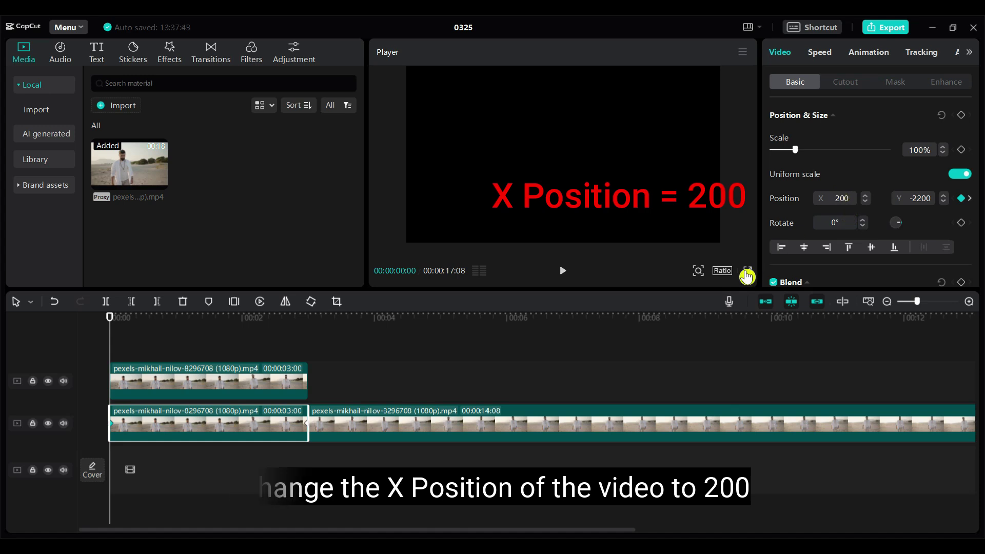
Play back the timeline from the start to check the diagonal slide-in of the two halves.
left_click(542, 317)
key("Home")
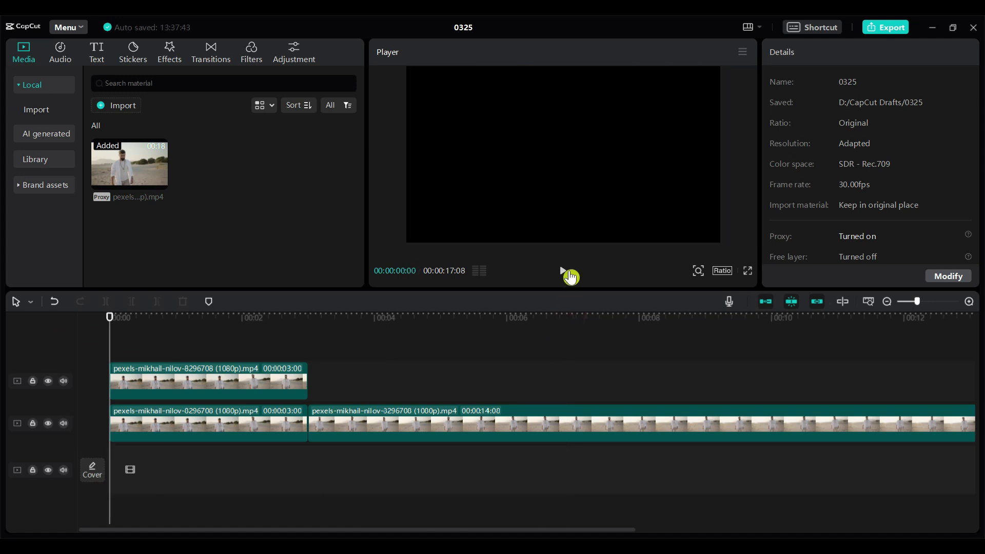
left_click(563, 271)
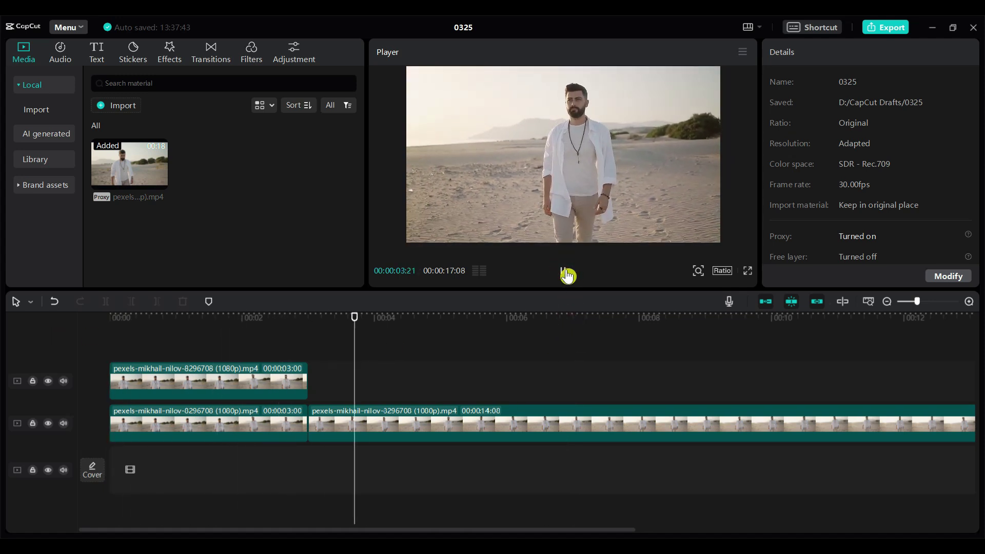
left_click(566, 274)
Set the starting keyframe X position to -500 on the upper clip and 500 on the lower clip.
left_click_drag(435, 319, 110, 318)
left_click(122, 381)
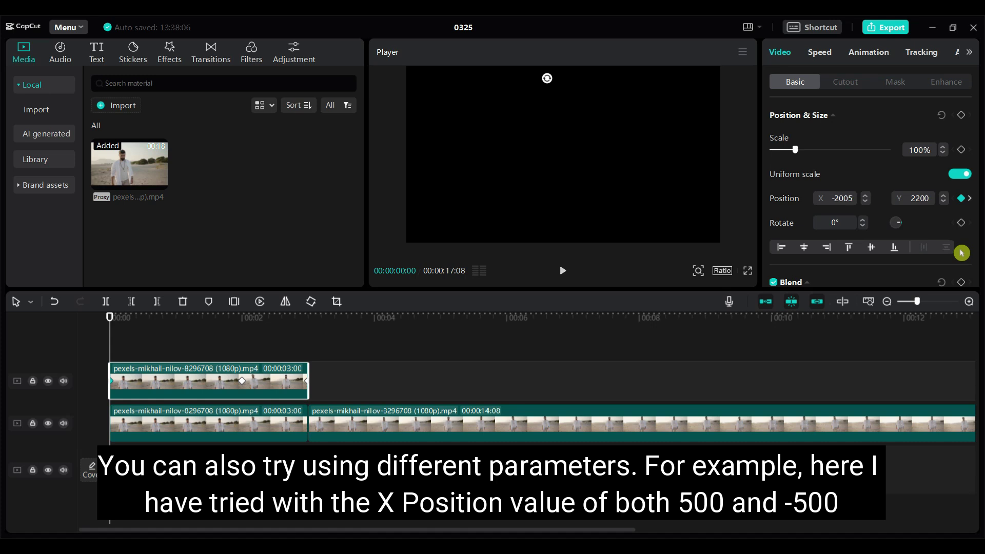
left_click(230, 427)
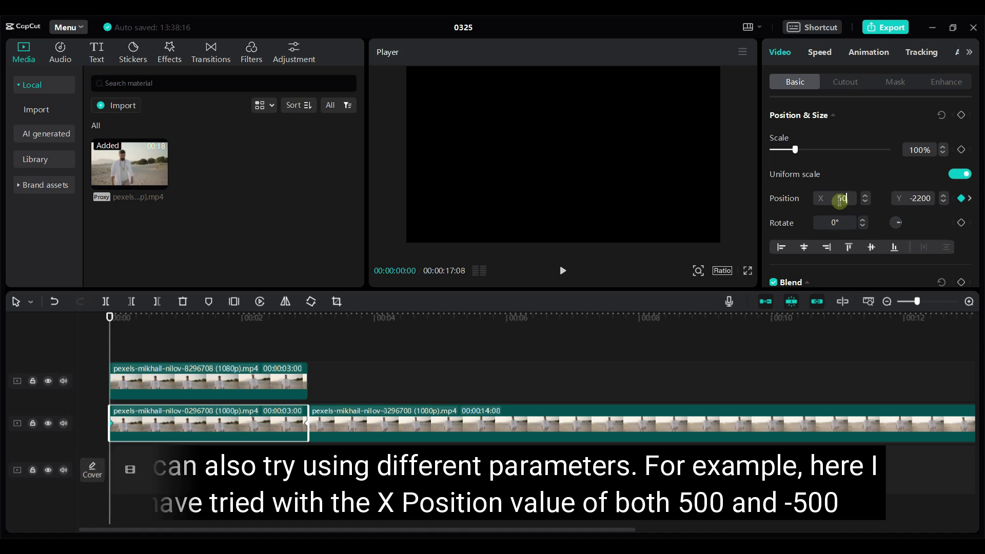
left_click(451, 371)
Play back the intro from the start to check the wider horizontal offset between the halves.
left_click_drag(452, 313, 39, 329)
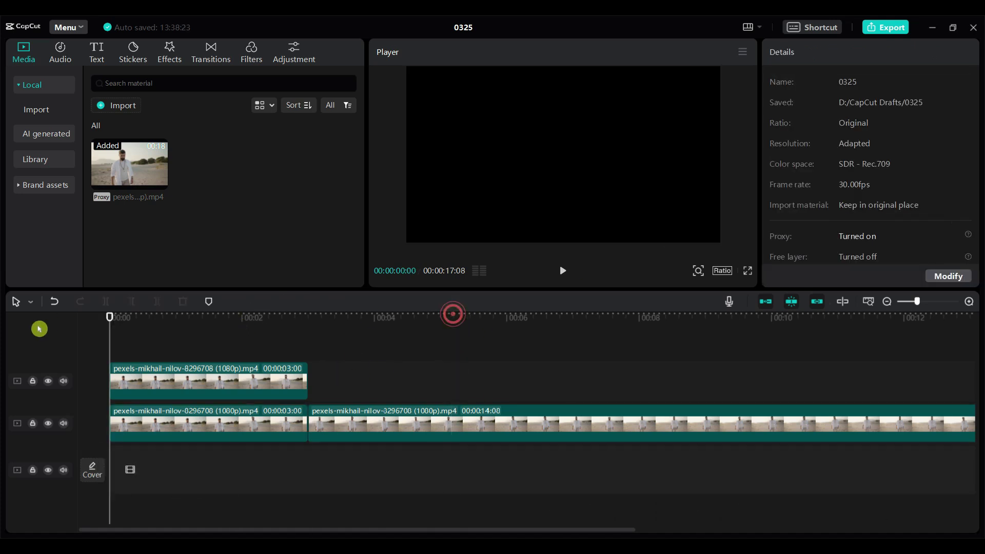
left_click(555, 278)
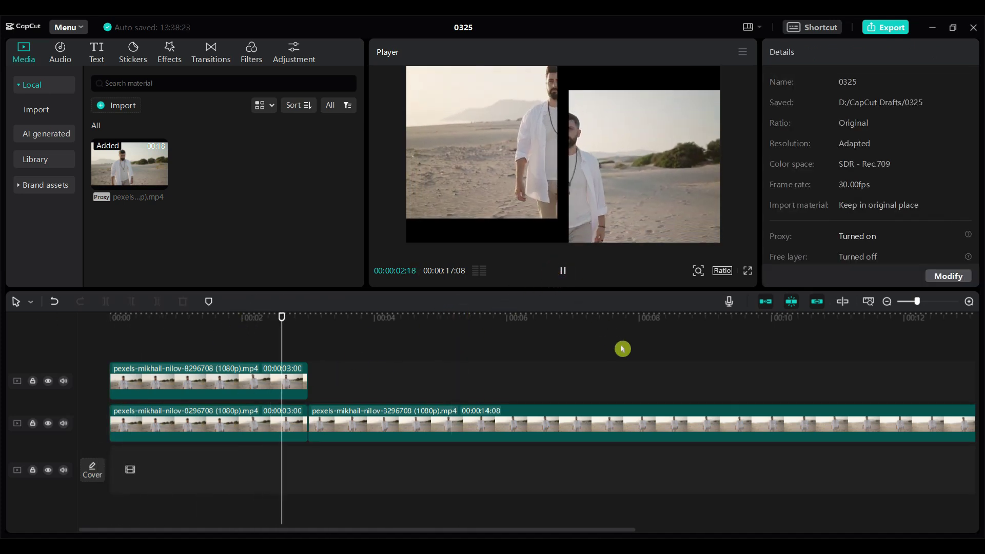